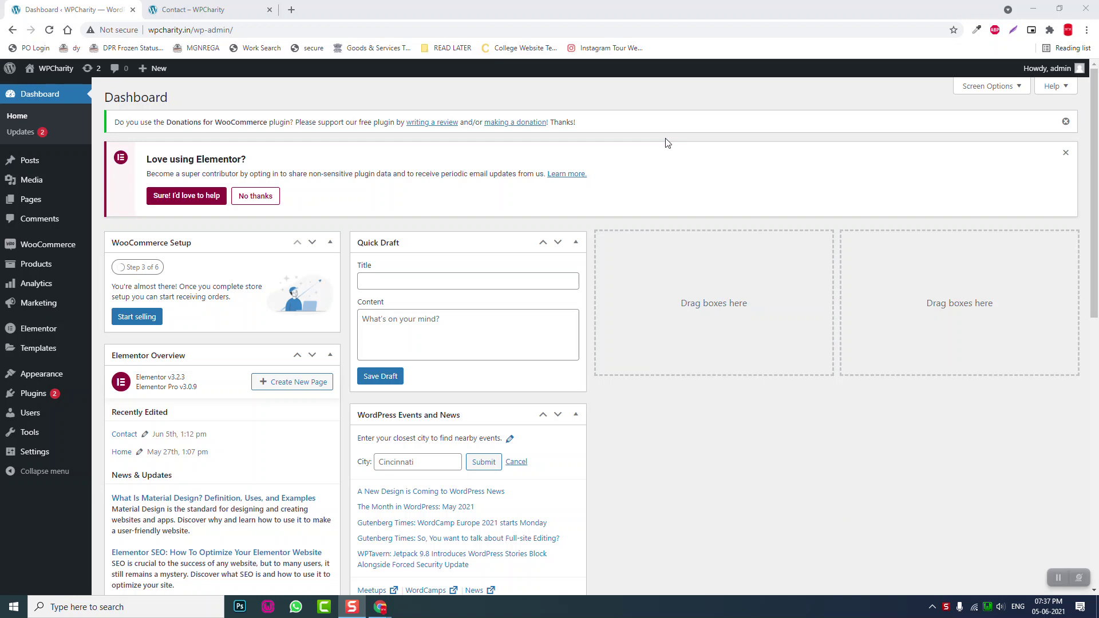
Open the Elementor Popups list under Templates, where the Demo popup is listed
mouse_move(51, 350)
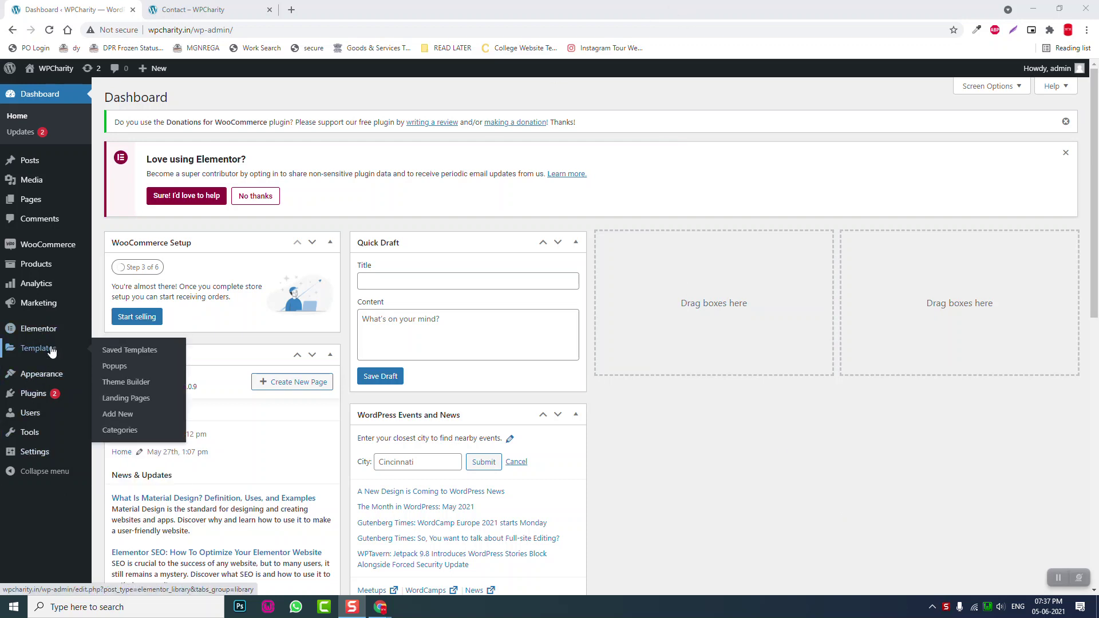
left_click(114, 367)
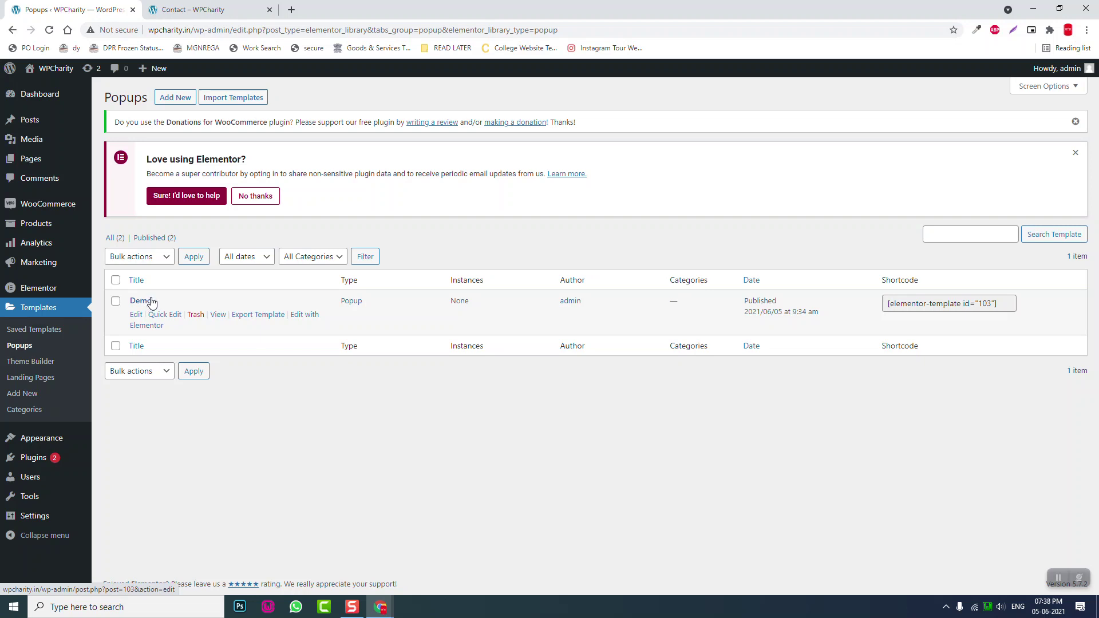
Switch to the Contact page and open it in the Elementor editor
left_click(194, 10)
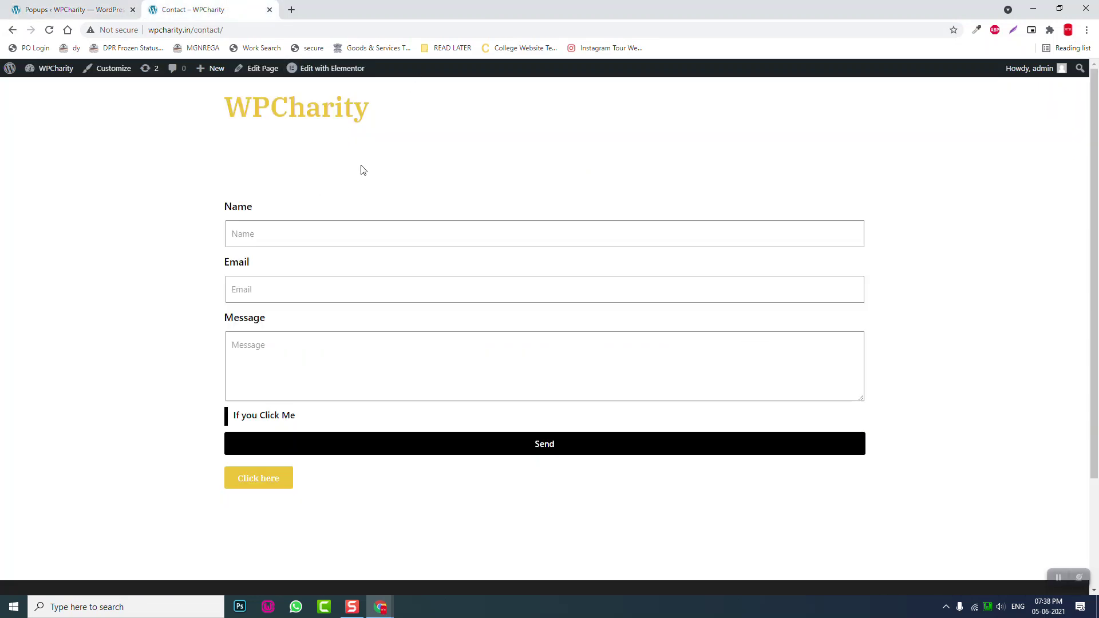
left_click(328, 73)
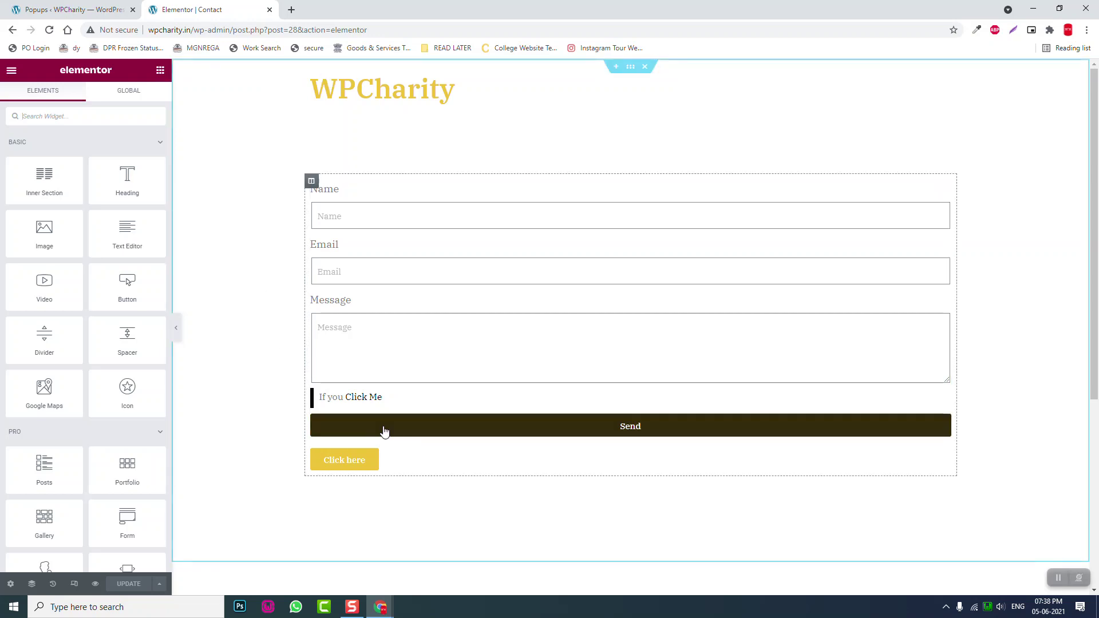
Replace the Click here button's existing link with the Popup dynamic tag
left_click(943, 456)
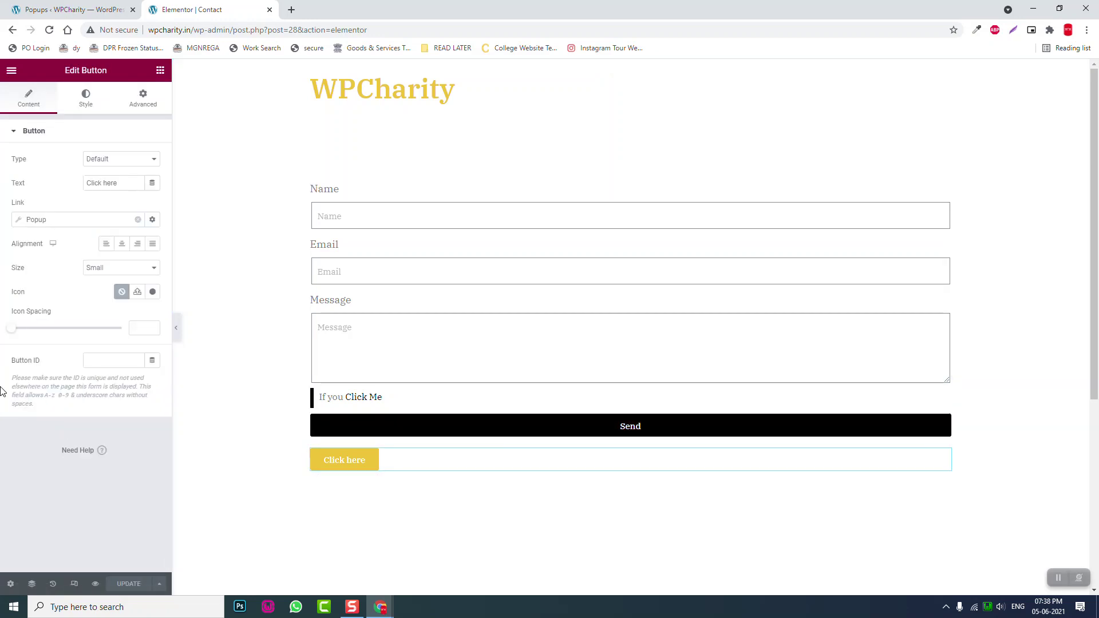
left_click(150, 220)
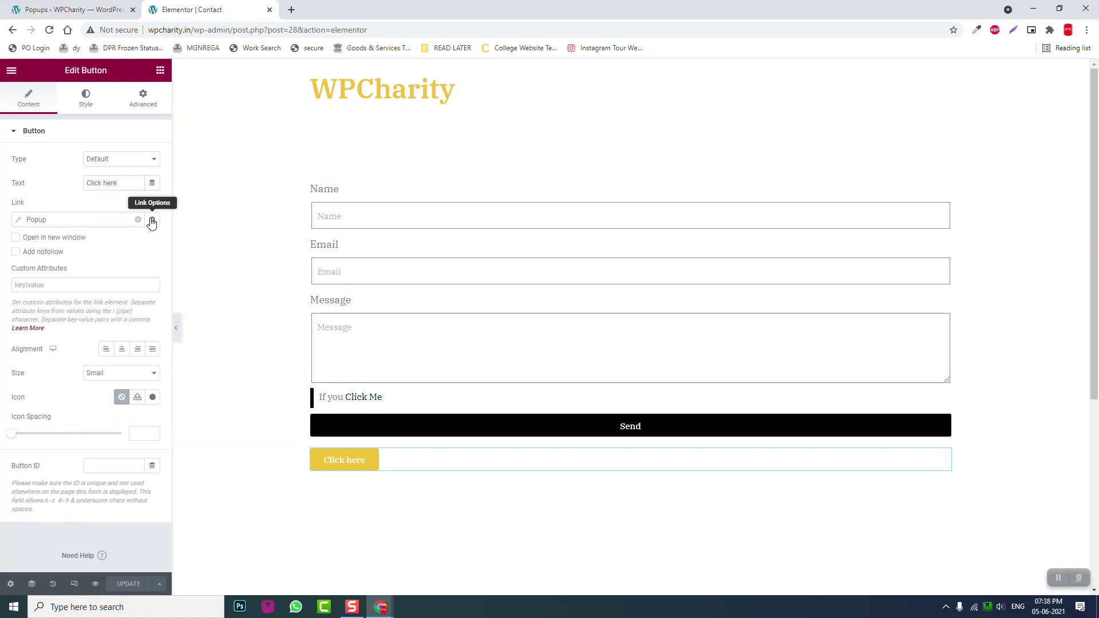
left_click(138, 219)
left_click(152, 220)
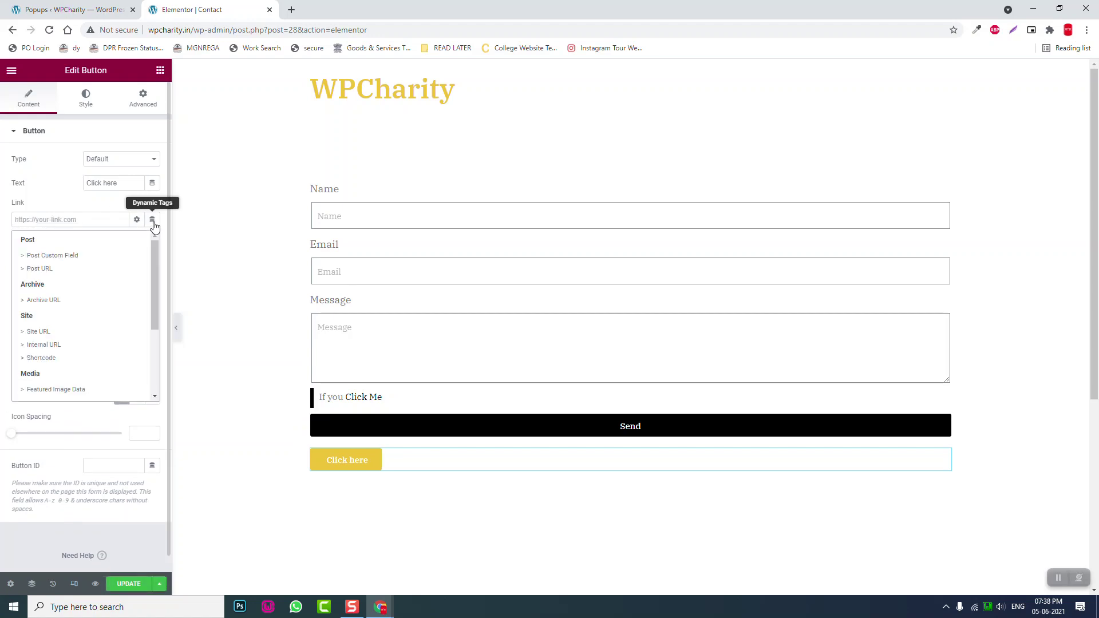
left_click(113, 222)
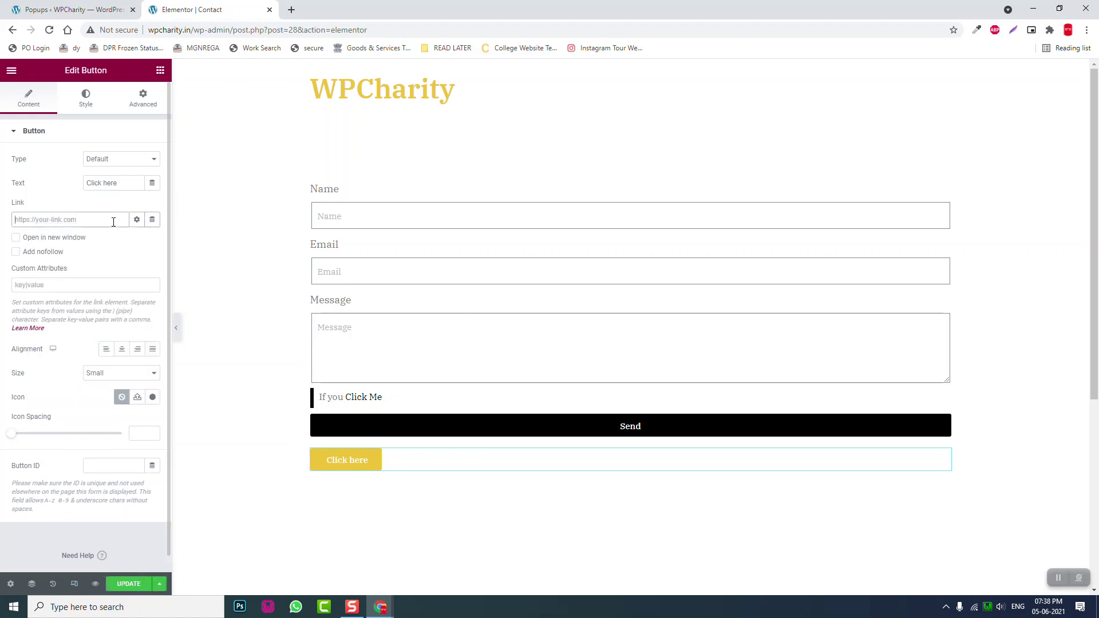
left_click(152, 221)
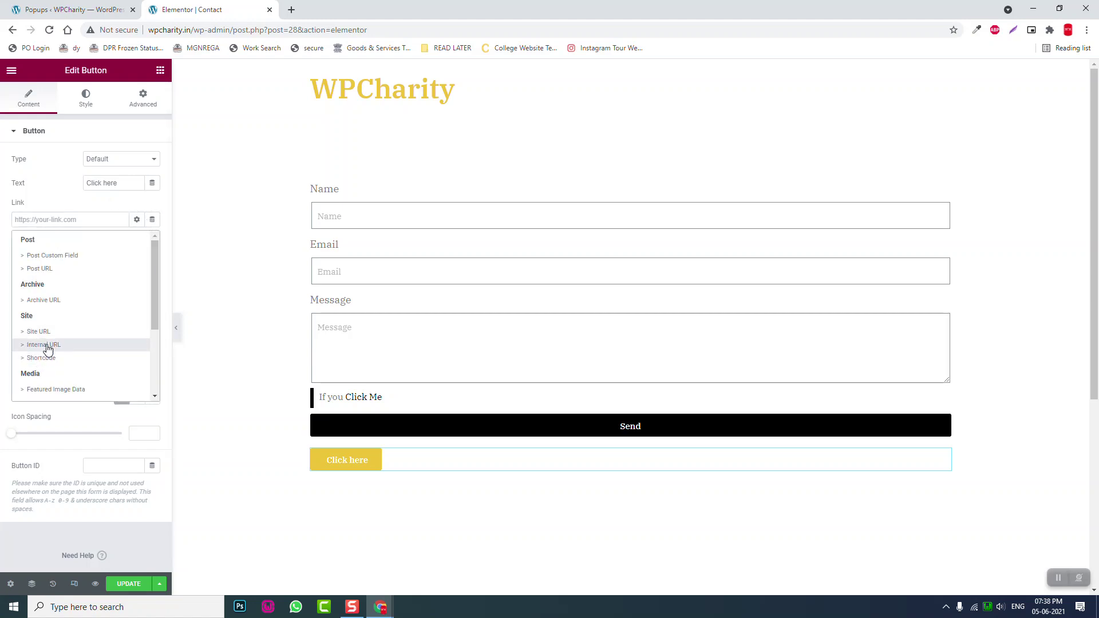
scroll(56, 321, "down", 3)
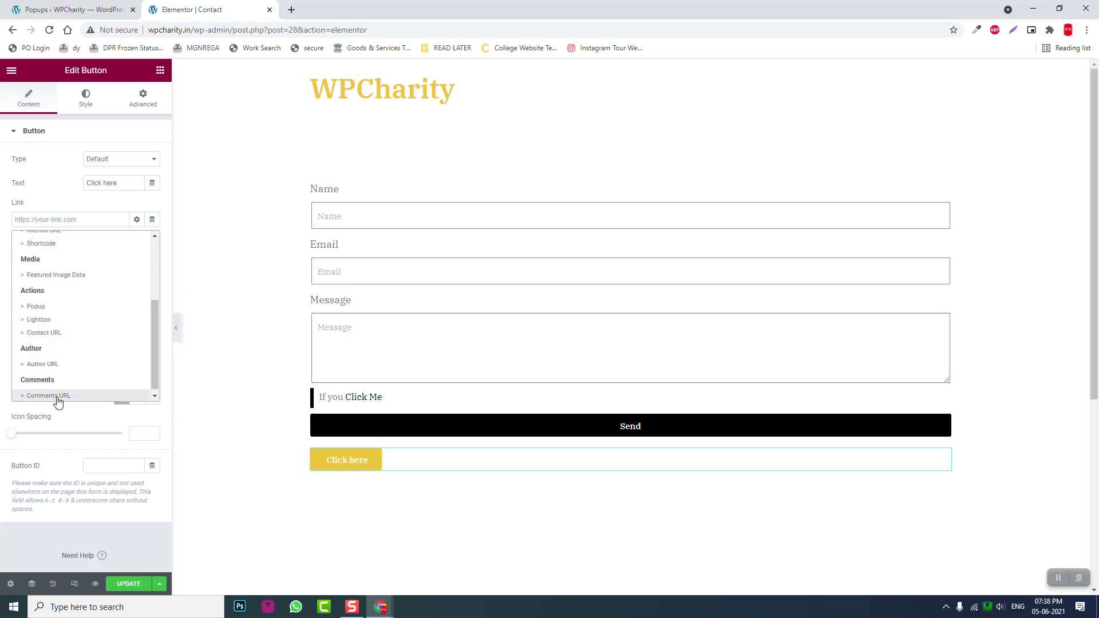
left_click(35, 307)
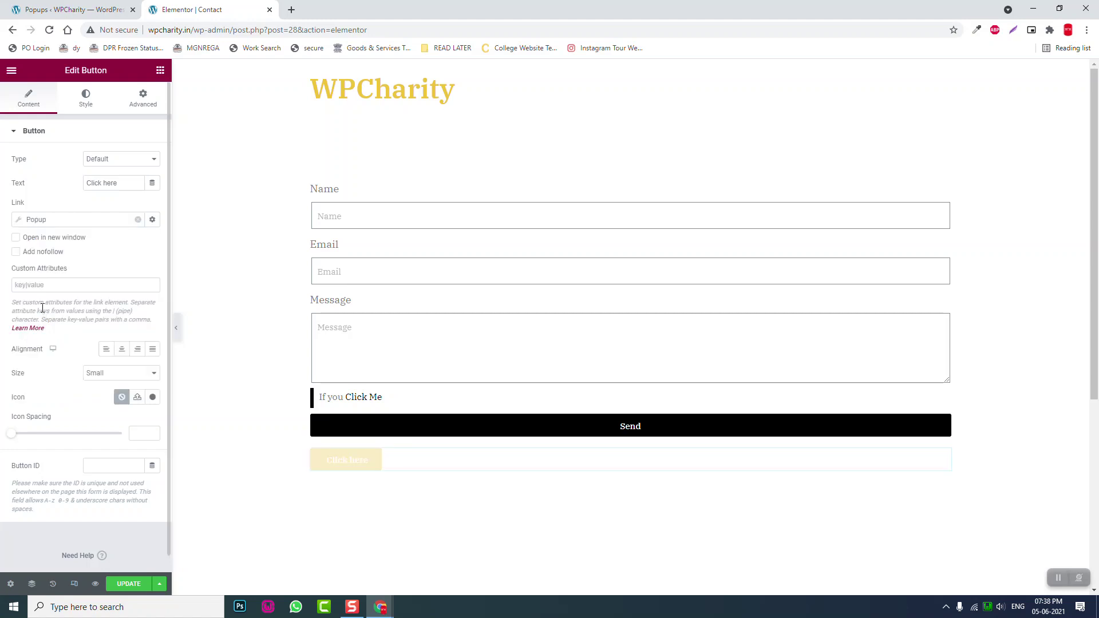
Set the popup action to open the Demo template, then update and preview the page
left_click(17, 220)
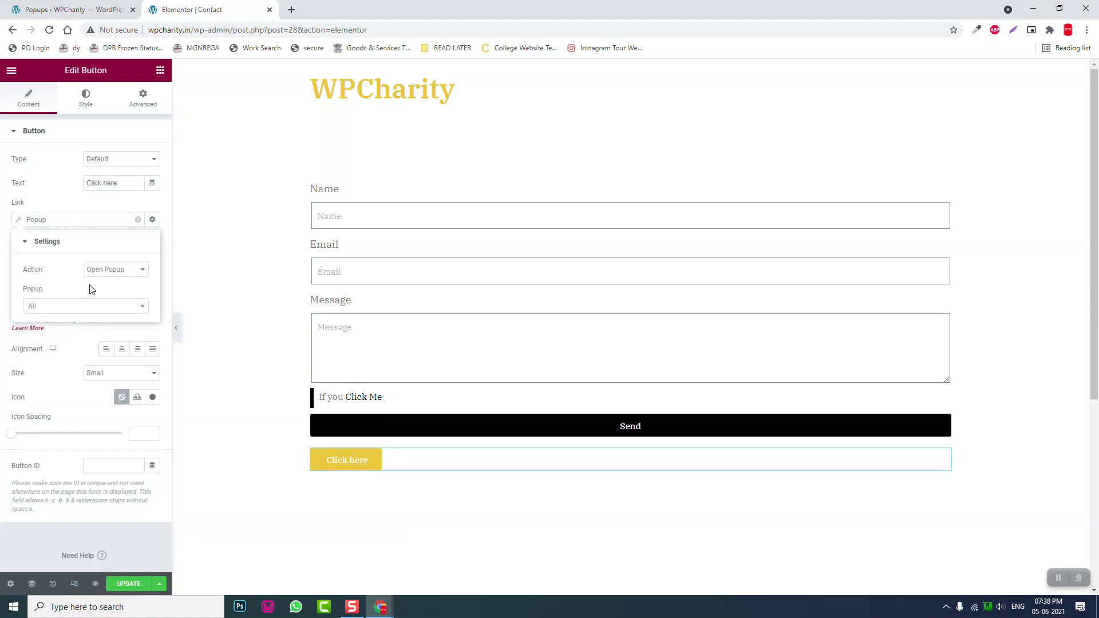
left_click(92, 307)
type("dme")
key("BackSpace")
type("emo")
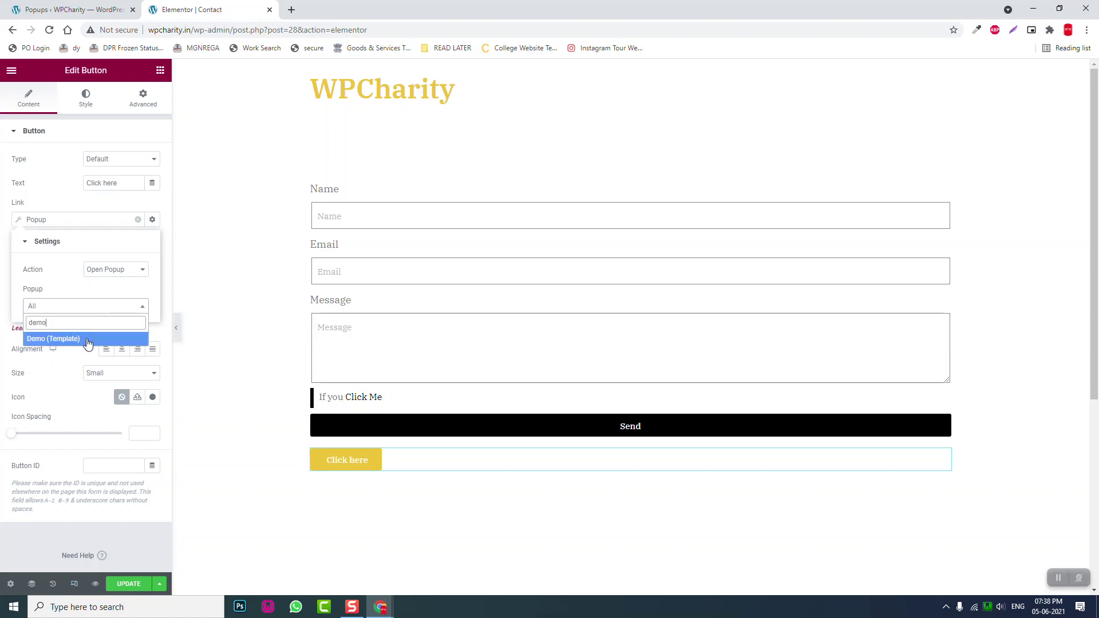
left_click(89, 339)
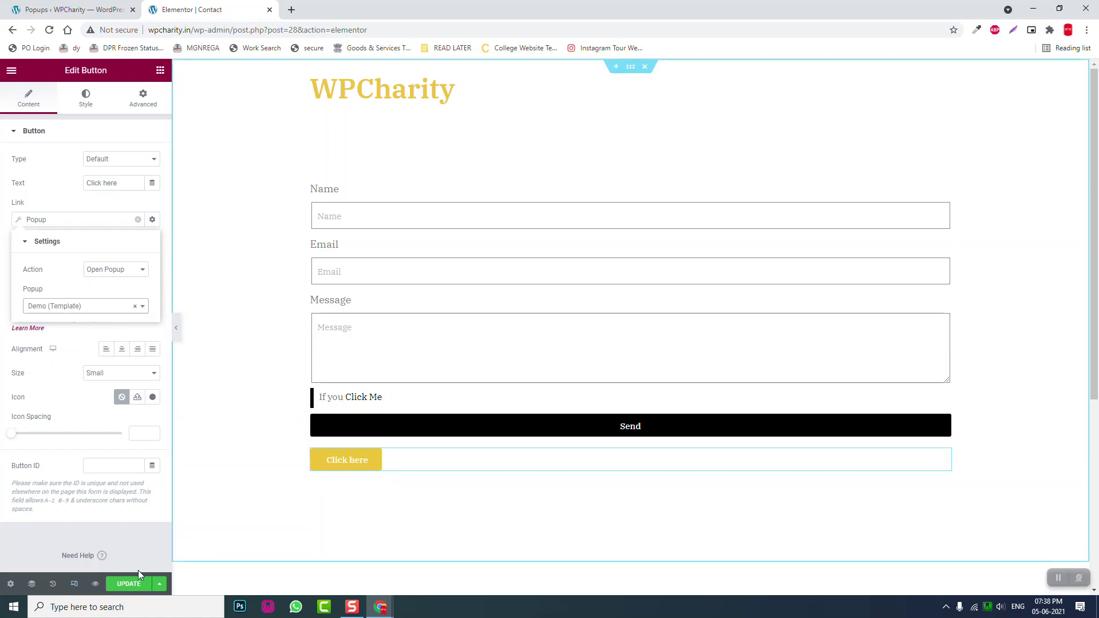
left_click(130, 583)
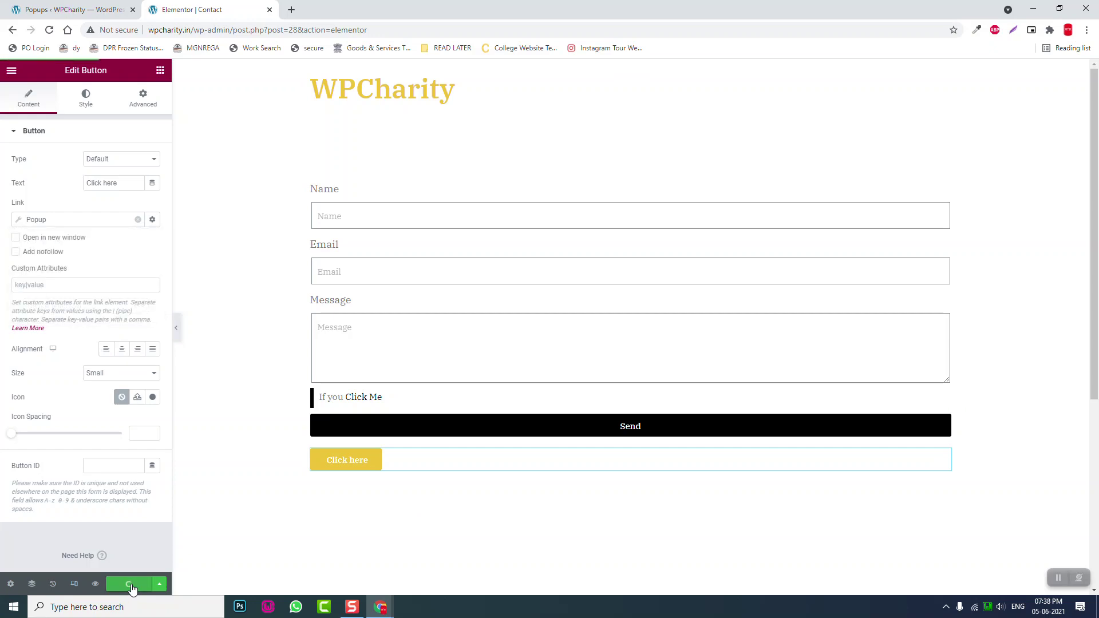
left_click(96, 584)
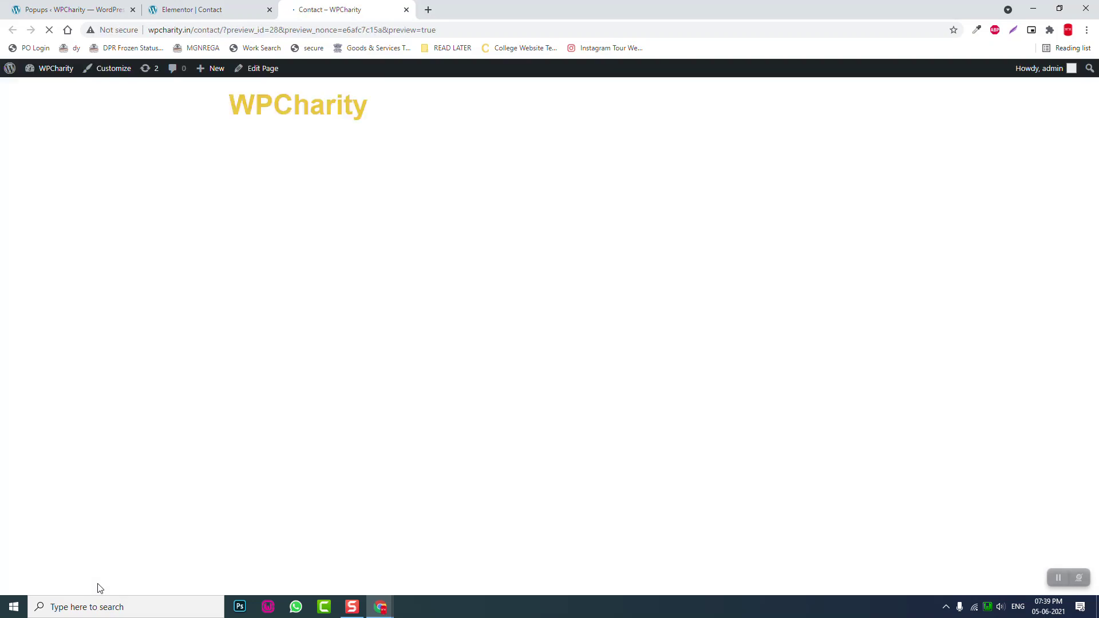
Confirm Click here opens the Demo video popup, close it, and return to the editor
scroll(468, 410, "down", 3)
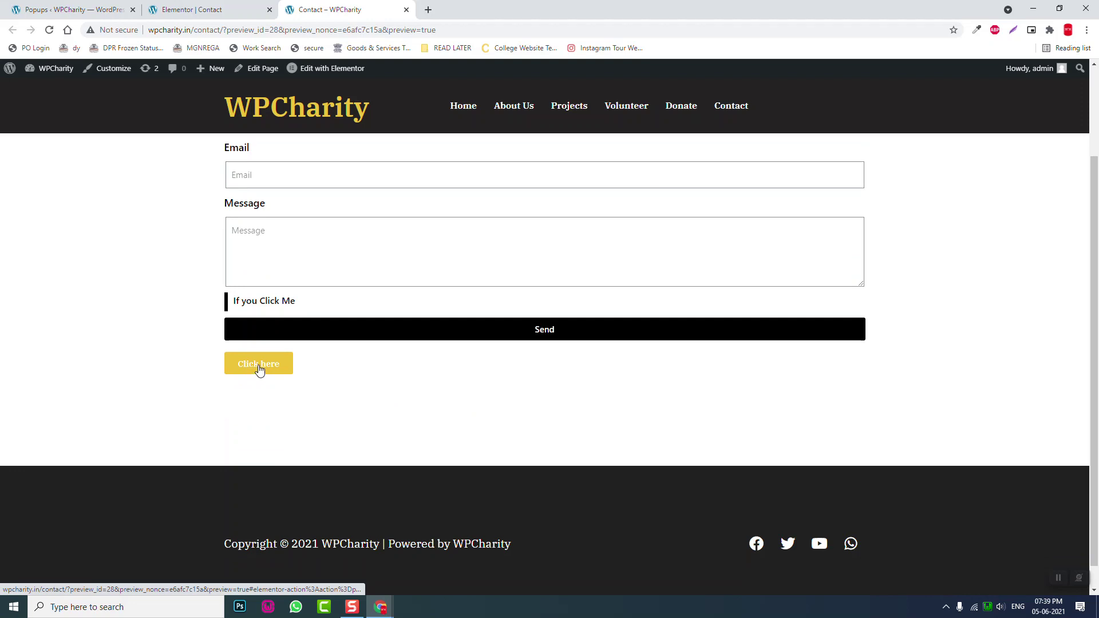
left_click(258, 366)
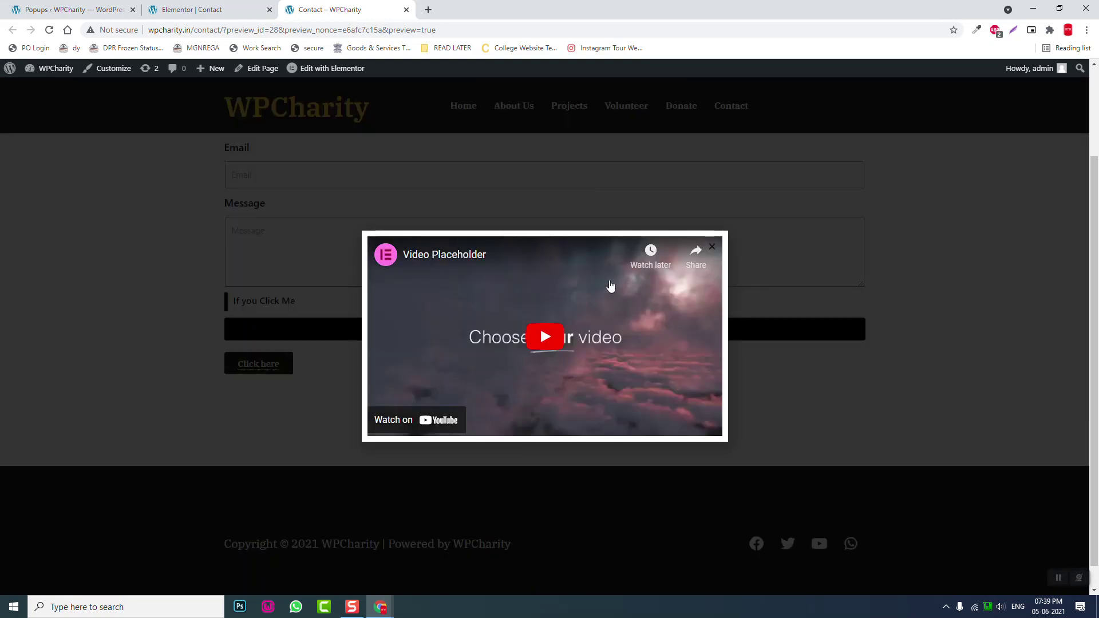
left_click(713, 248)
left_click(229, 9)
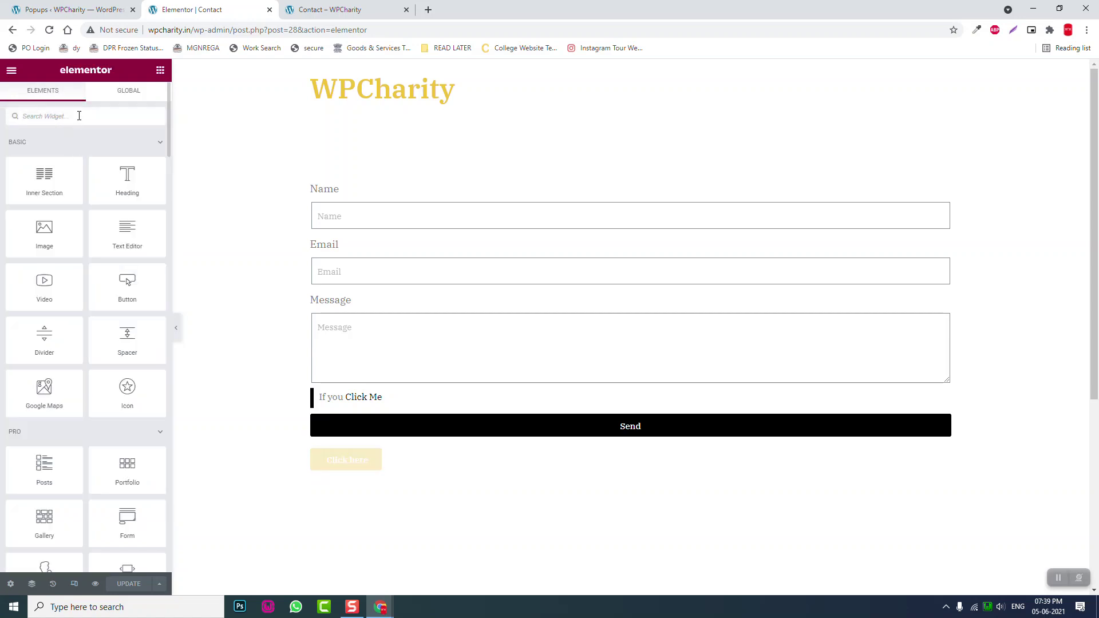
Add an Icon widget below the Click here button using the Play circle icon
left_click(79, 116)
type("icon")
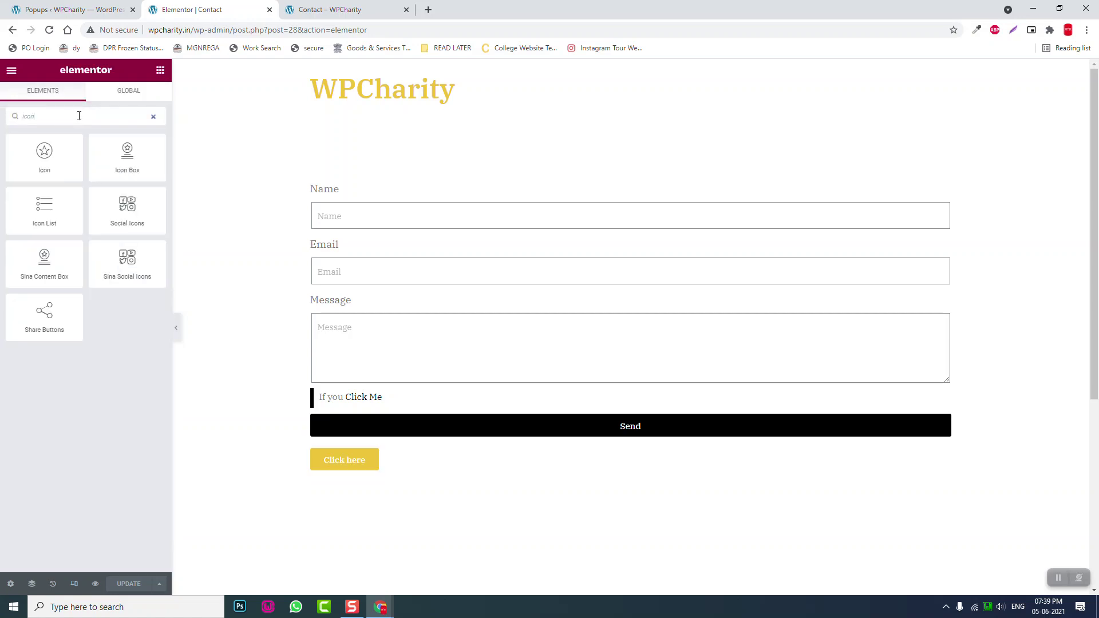
left_click_drag(53, 156, 366, 455)
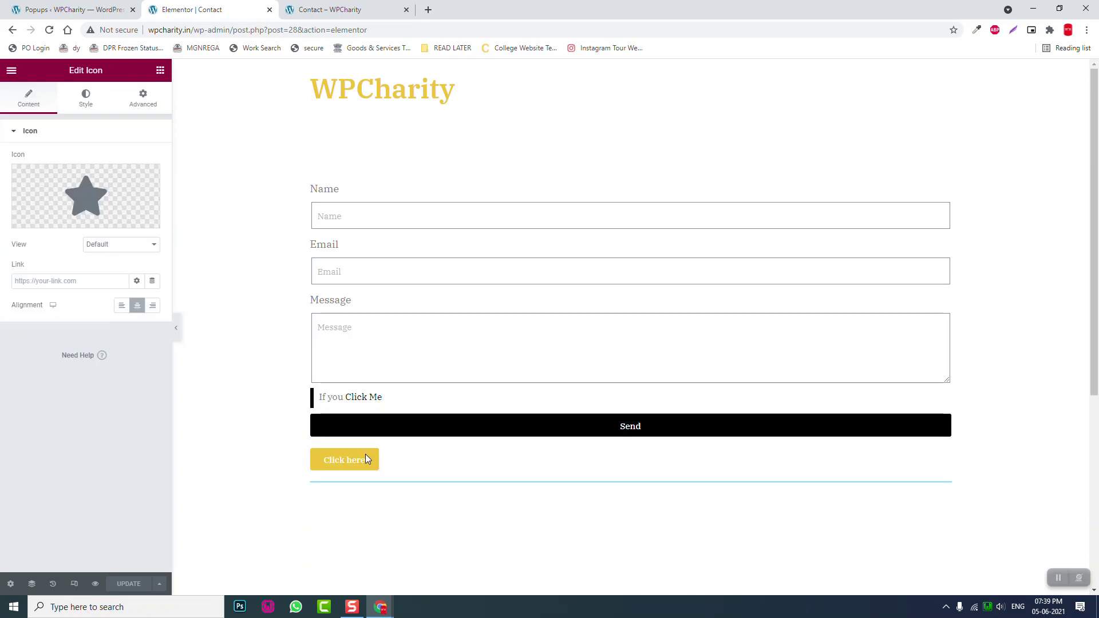
scroll(710, 537, "down", 1)
left_click(89, 183)
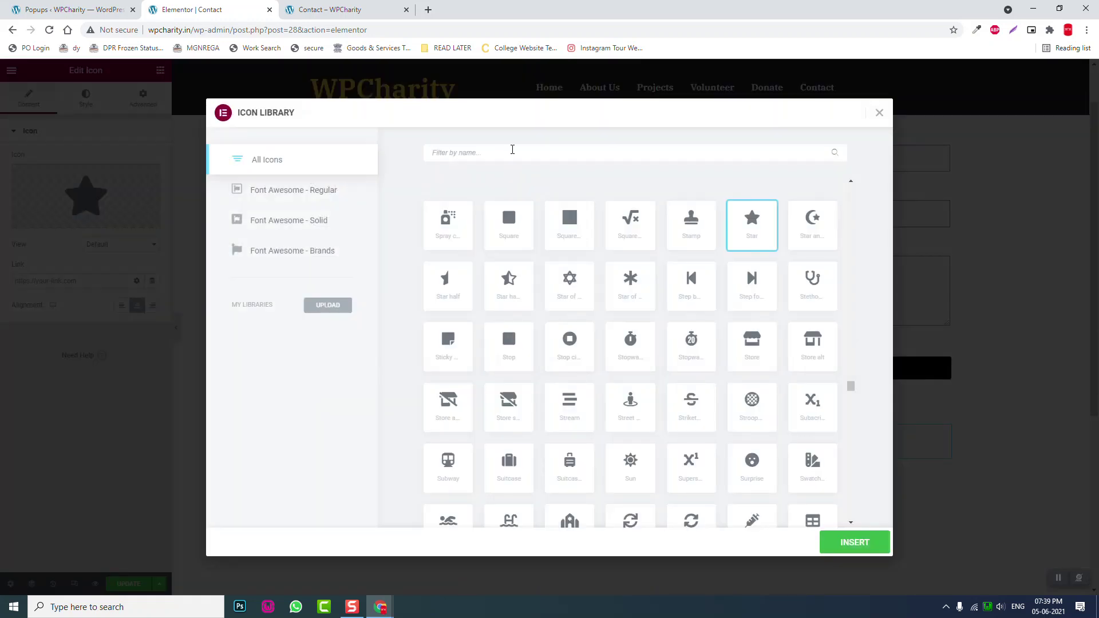
type("play")
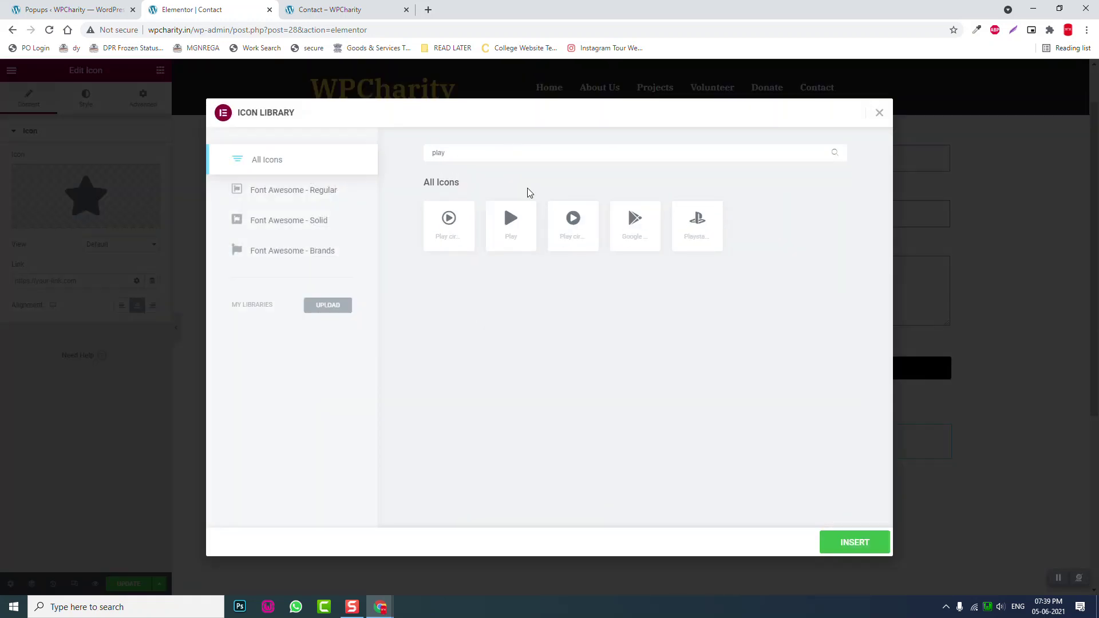
left_click(448, 226)
left_click(843, 559)
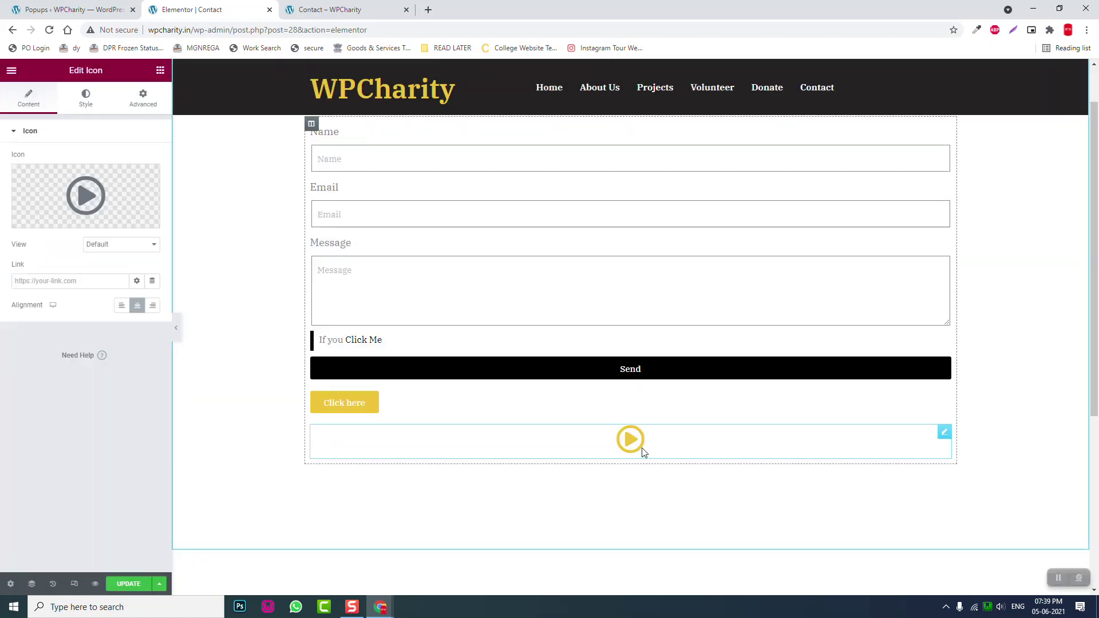
Link the play icon to a Popup action opening the Demo template
left_click(151, 283)
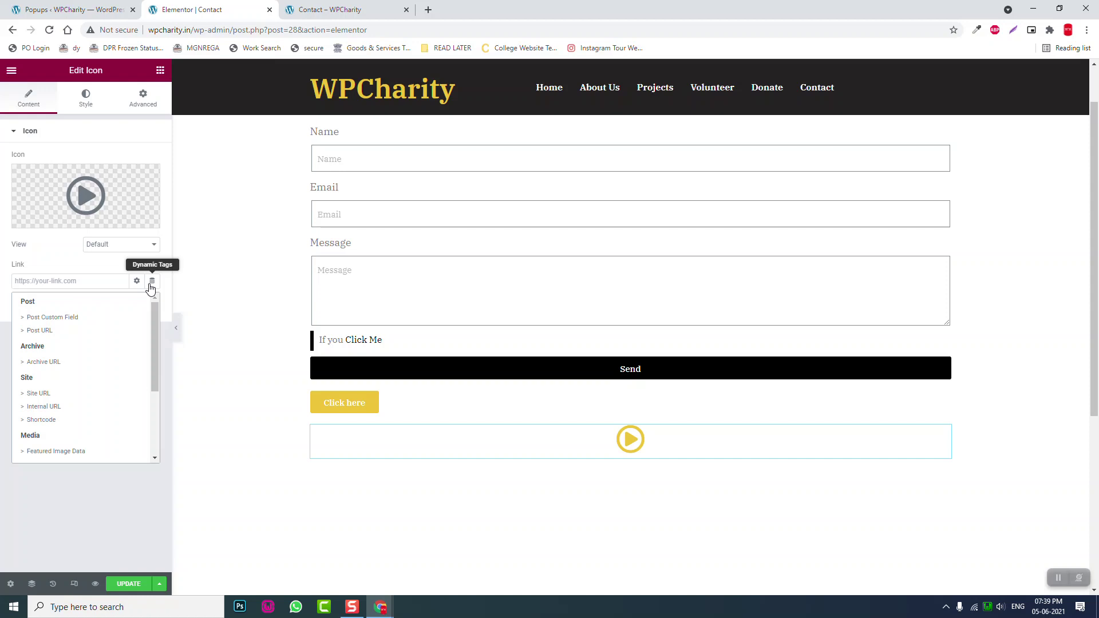
scroll(57, 432, "down", 2)
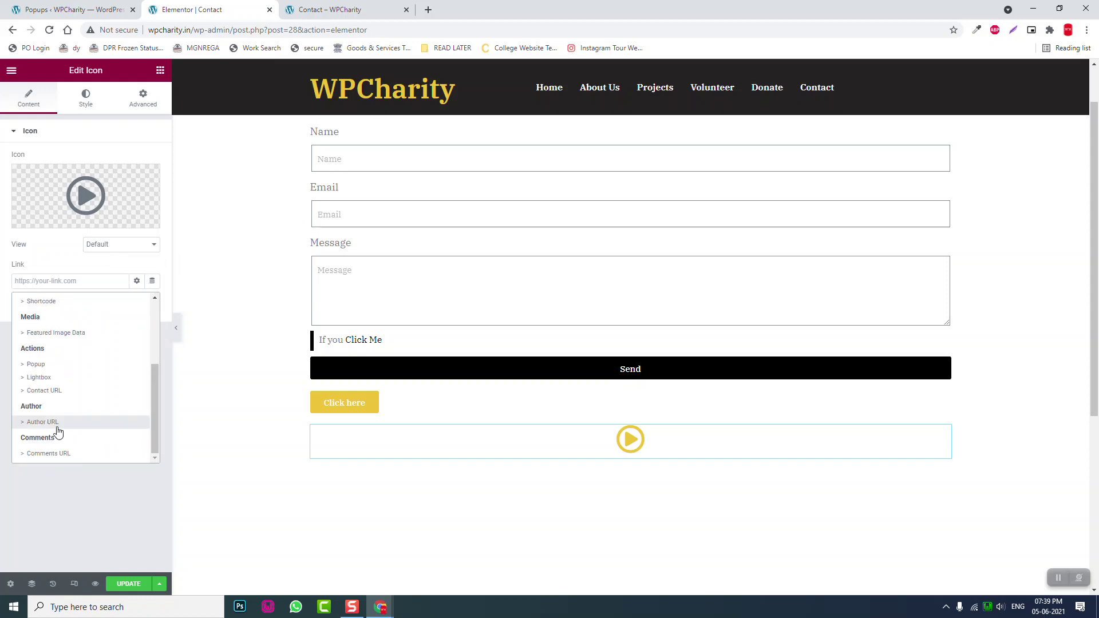
left_click(55, 366)
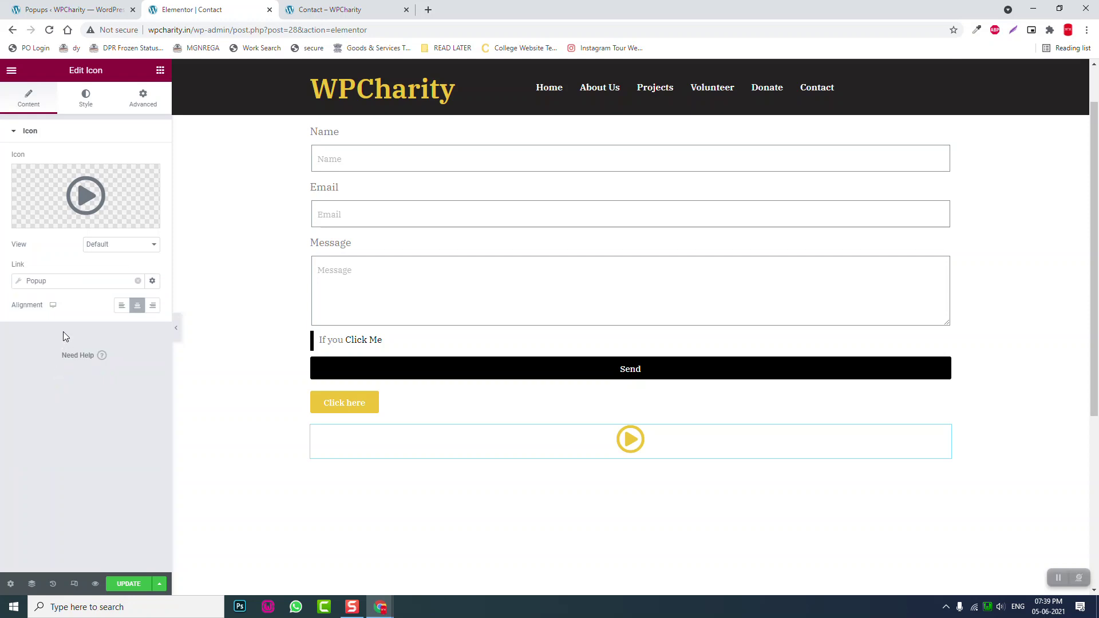
left_click(18, 282)
left_click(56, 369)
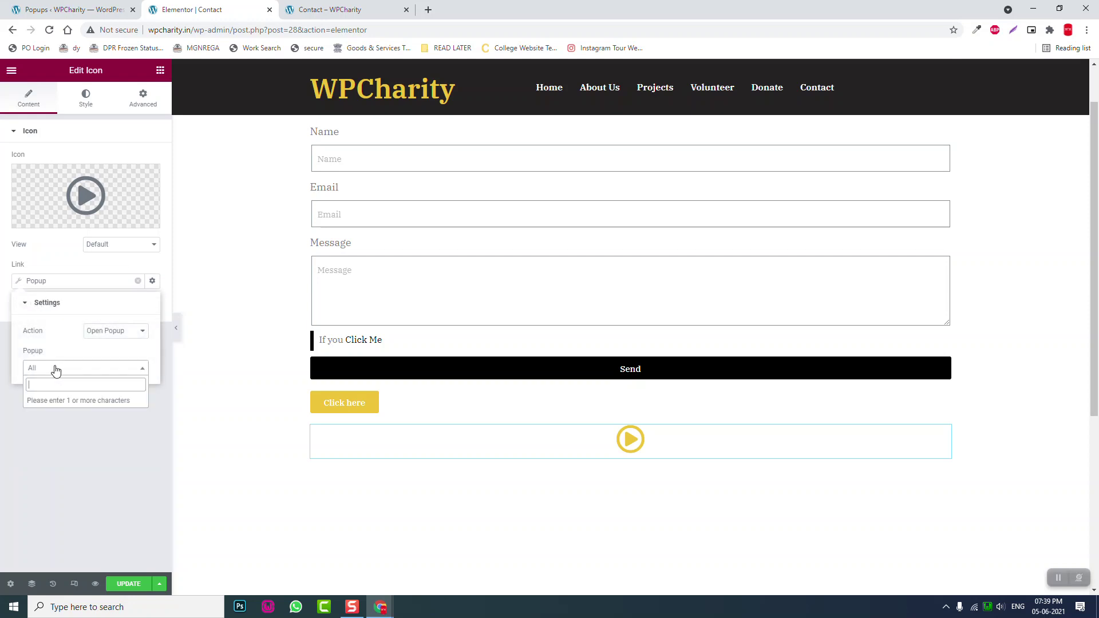
type("demo")
left_click(63, 400)
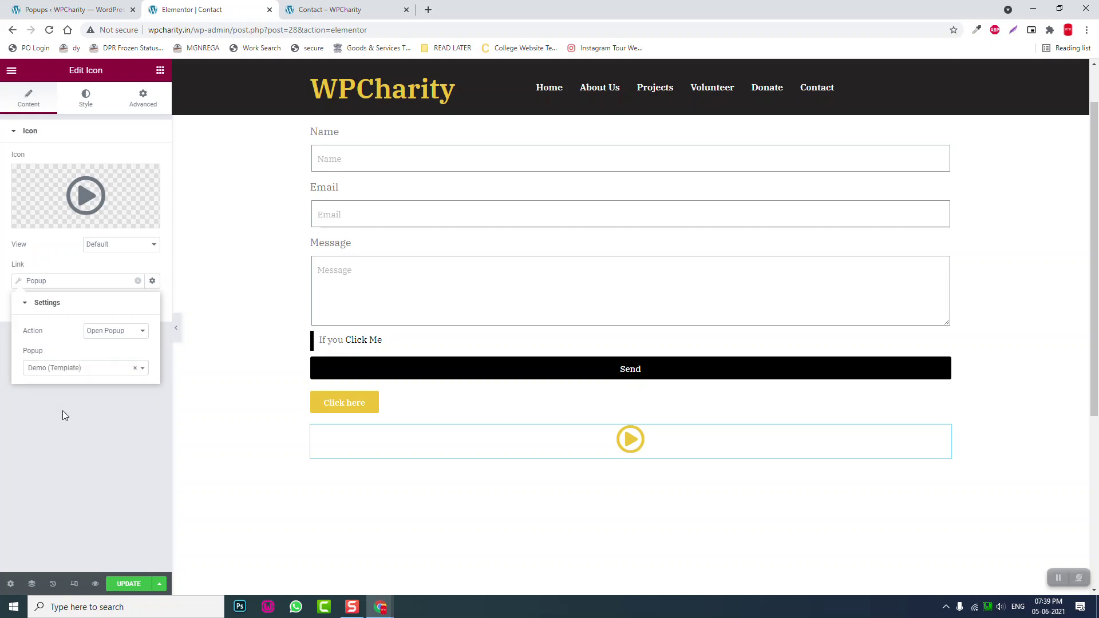
left_click(64, 416)
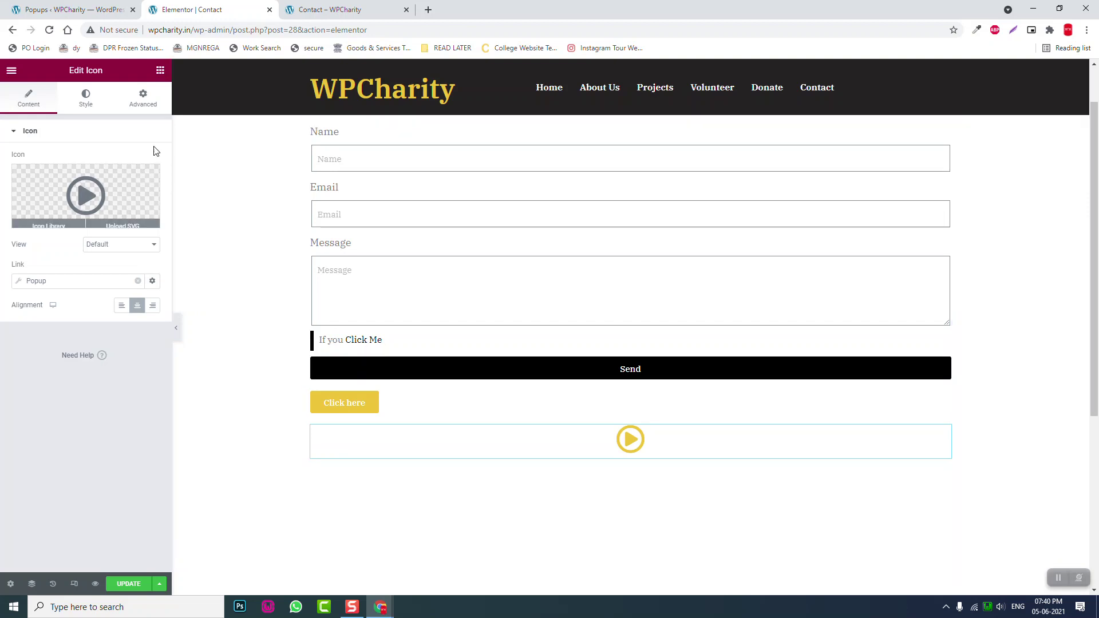
left_click(161, 70)
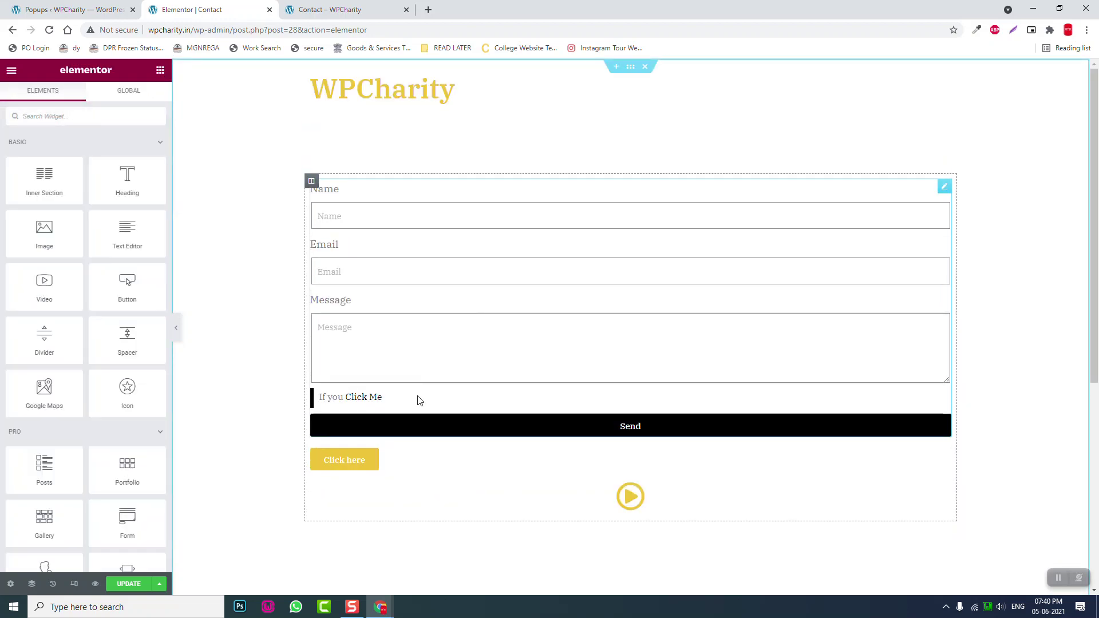
Change form Item #4's acceptance text to 'Click this if you accepted our Terms & Conditions' and update
left_click(944, 187)
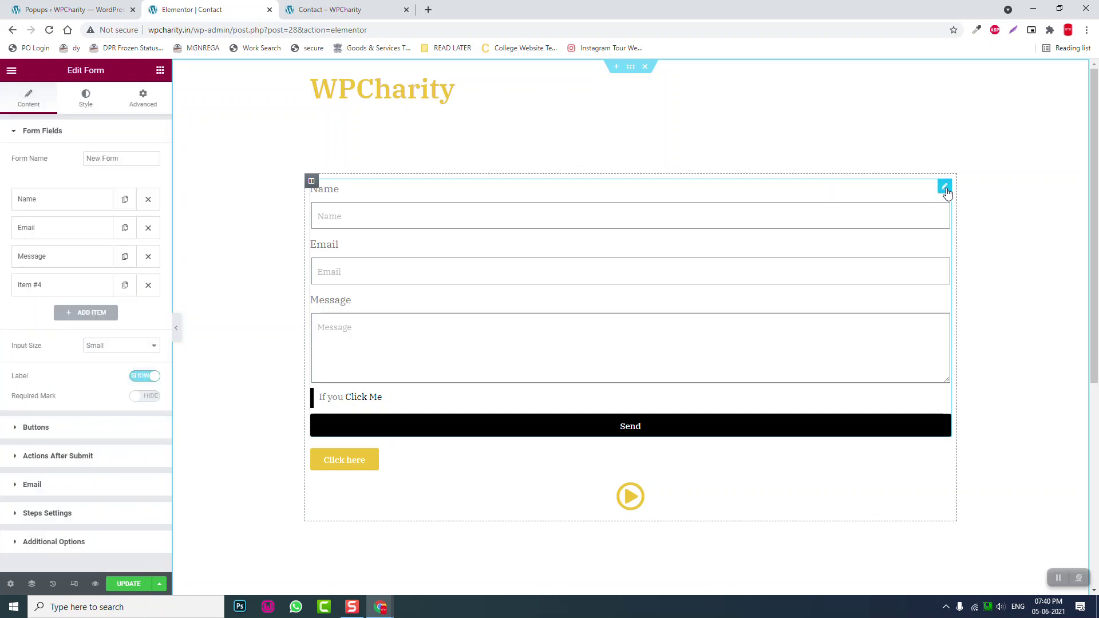
left_click(40, 286)
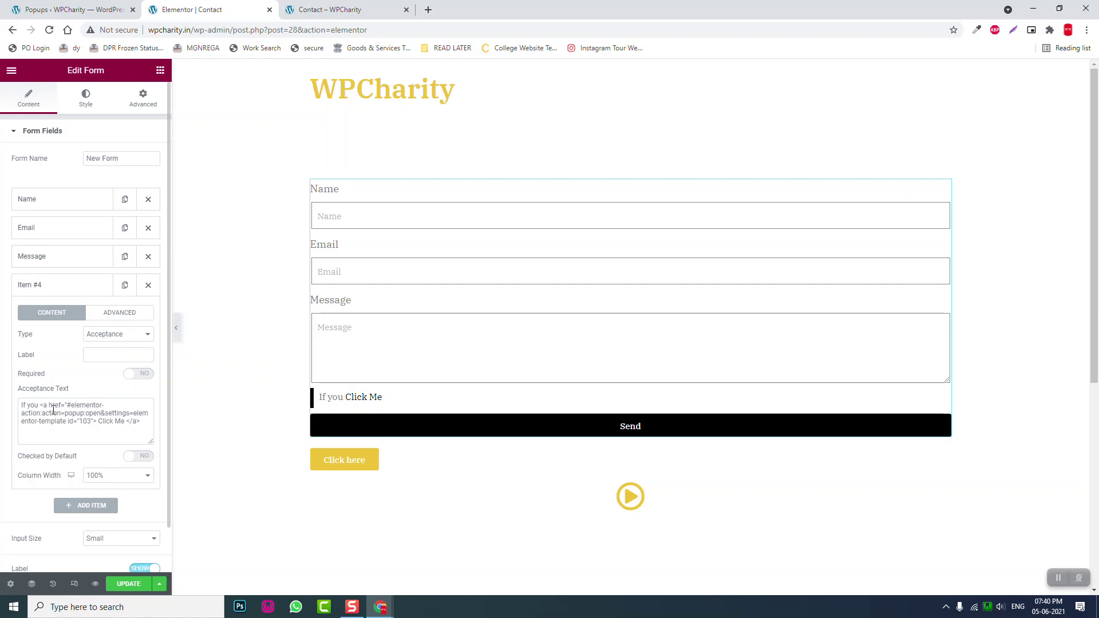
left_click_drag(146, 424, 2, 332)
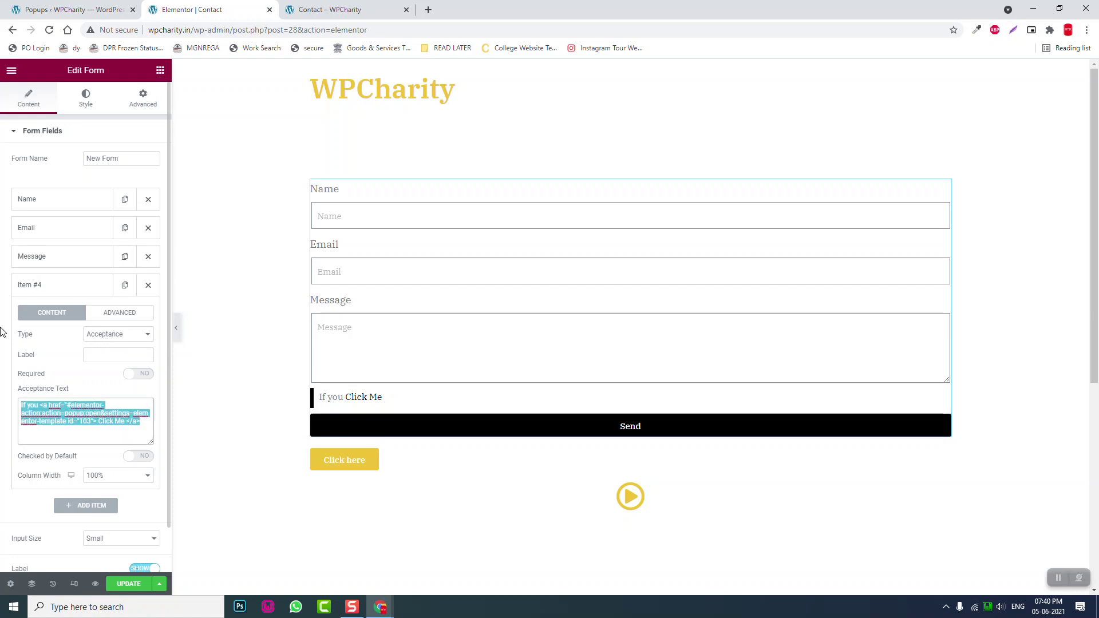
key("BackSpace")
type("If yo")
key("BackSpace")
key("BackSpace")
key("BackSpace")
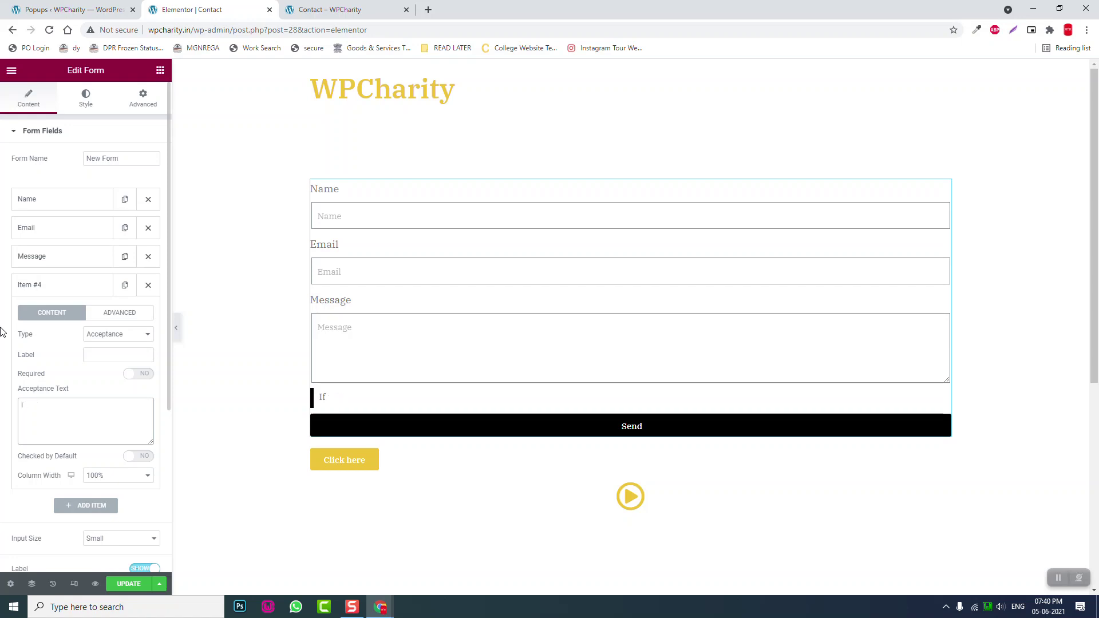
type("Click t")
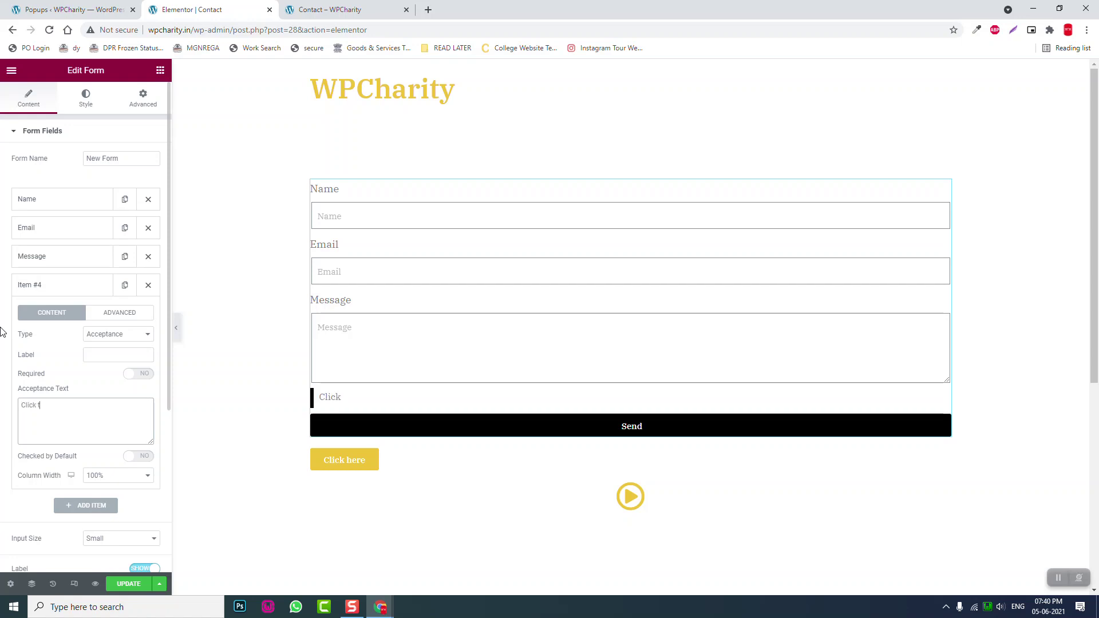
type("his if you accepted our Terms")
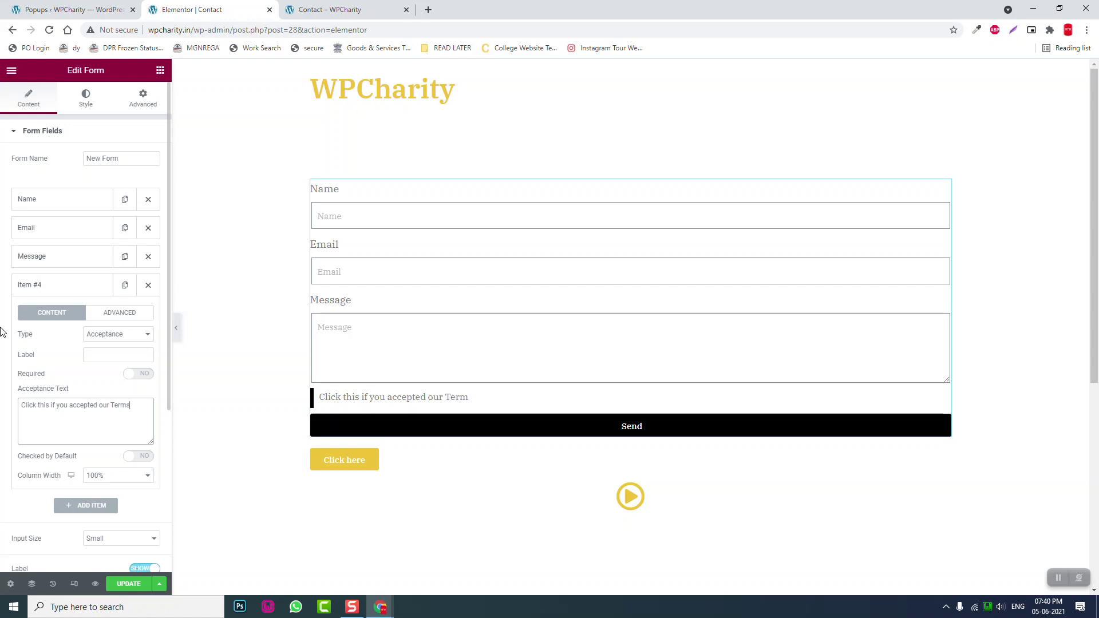
type(" & Condit")
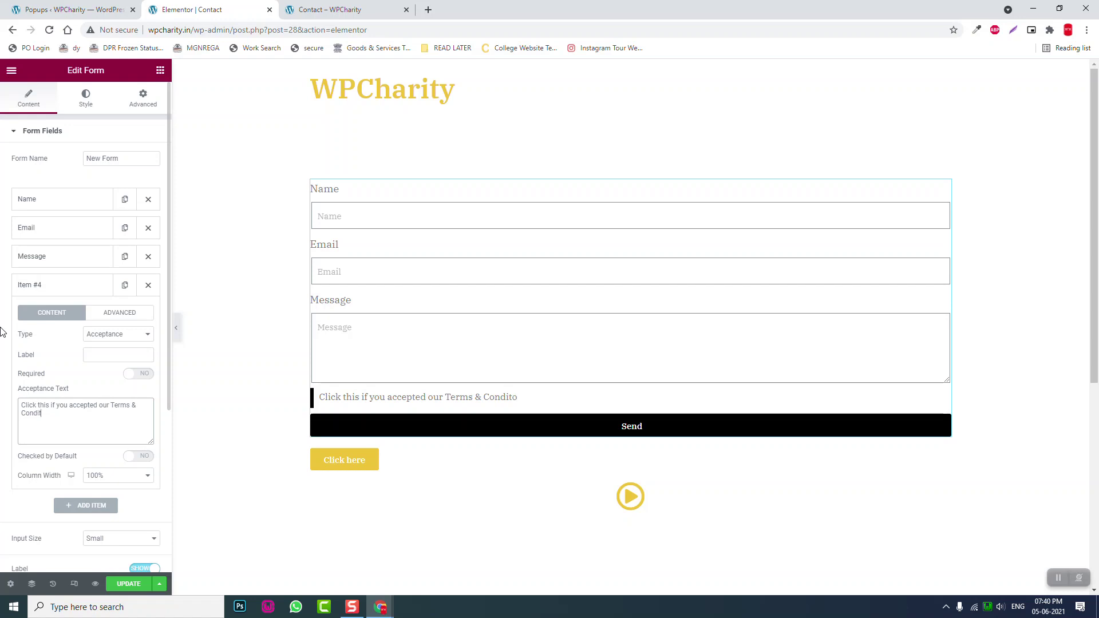
type("oions")
left_click(132, 415)
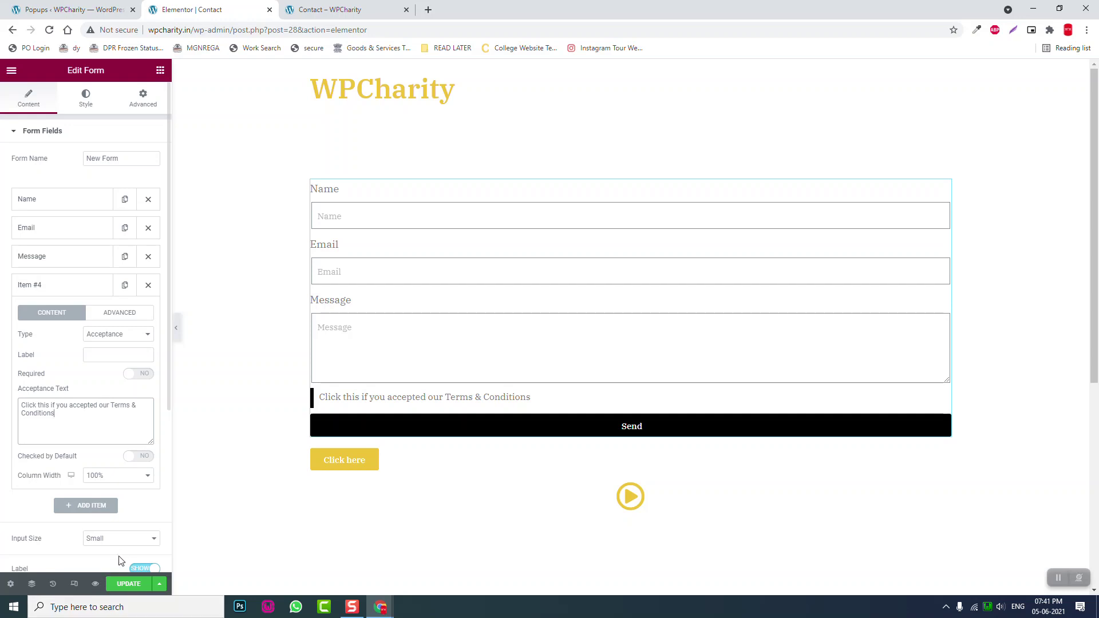
left_click(127, 588)
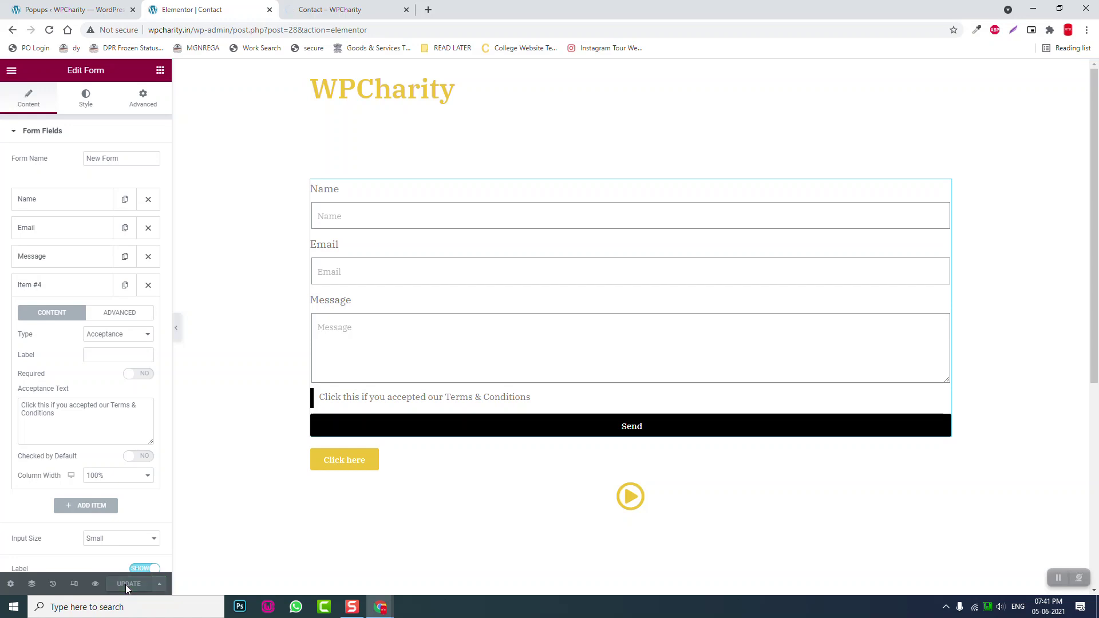
Copy the Click here button's popup link tag from the preview's HTML via Inspect
left_click(353, 6)
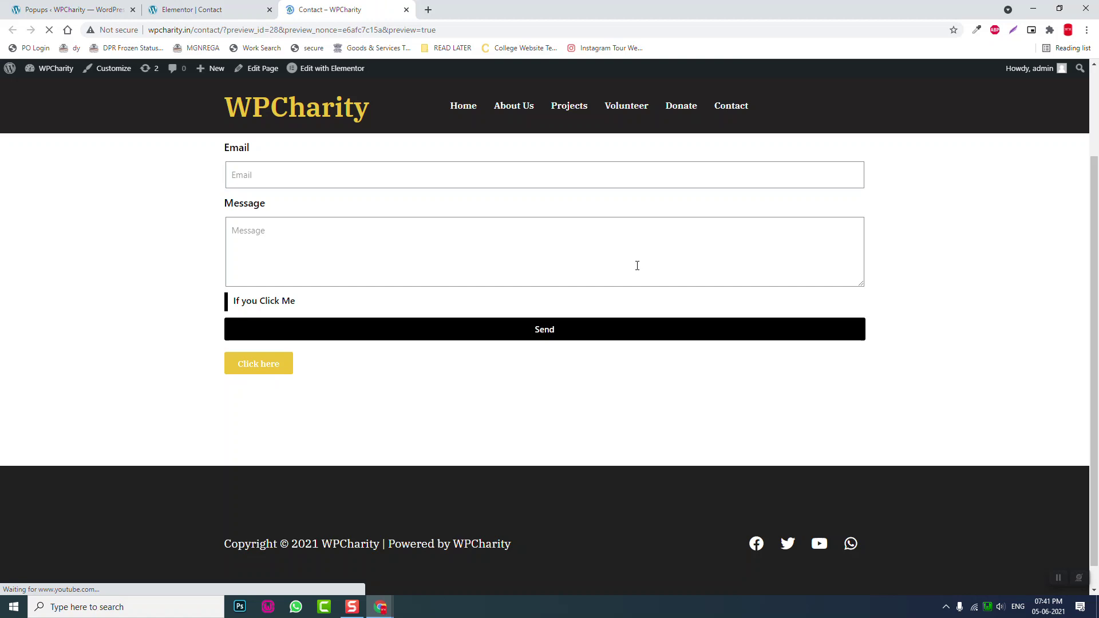
scroll(635, 265, "down", 3)
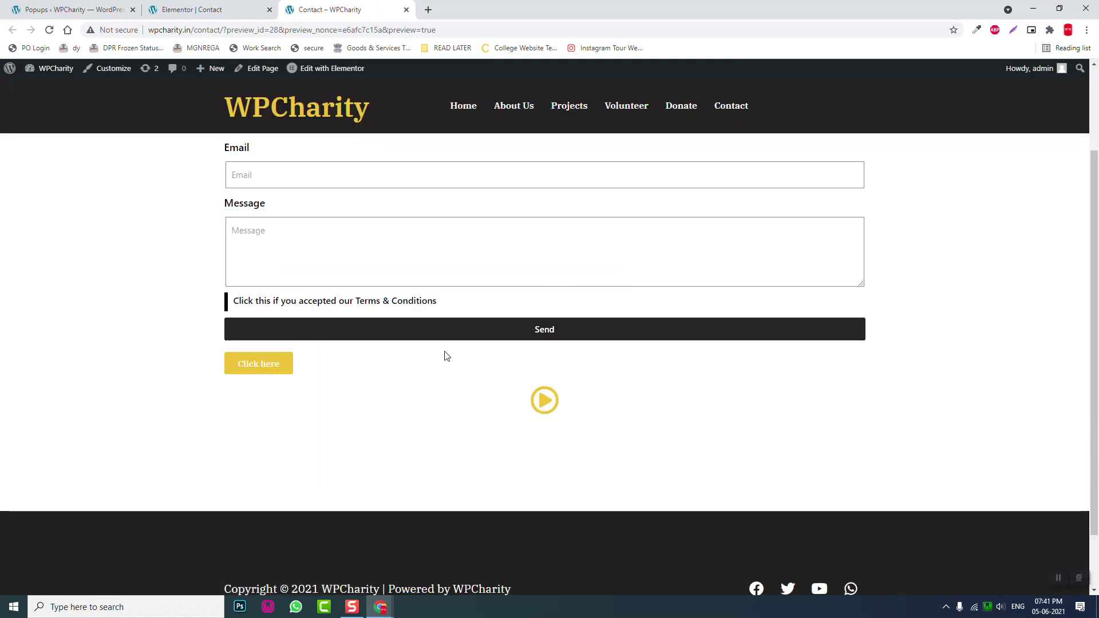
right_click(264, 366)
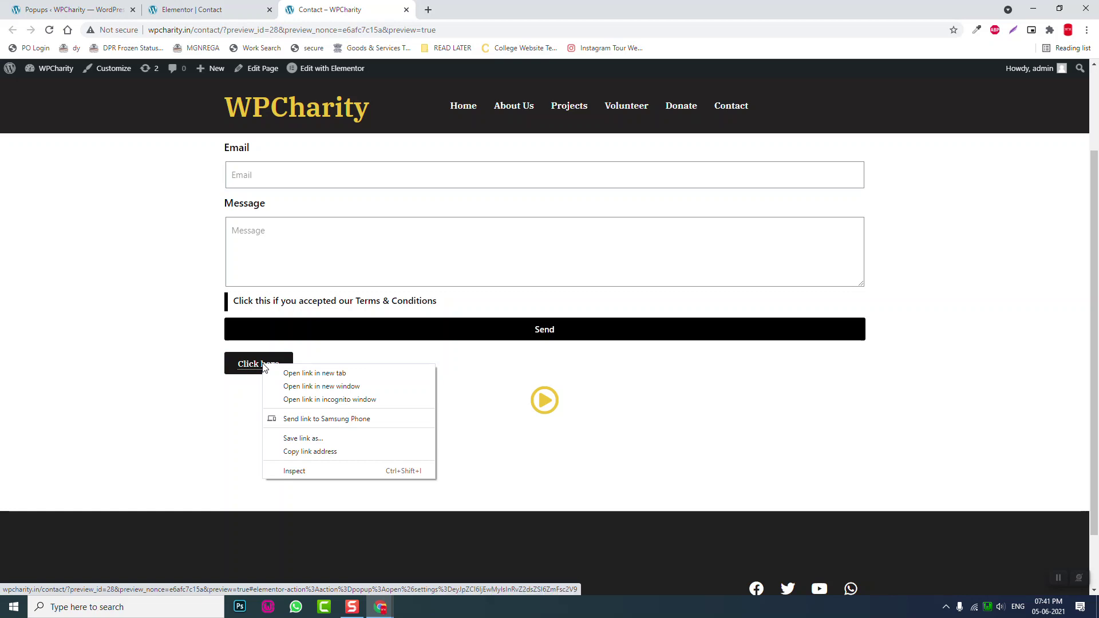
left_click(317, 471)
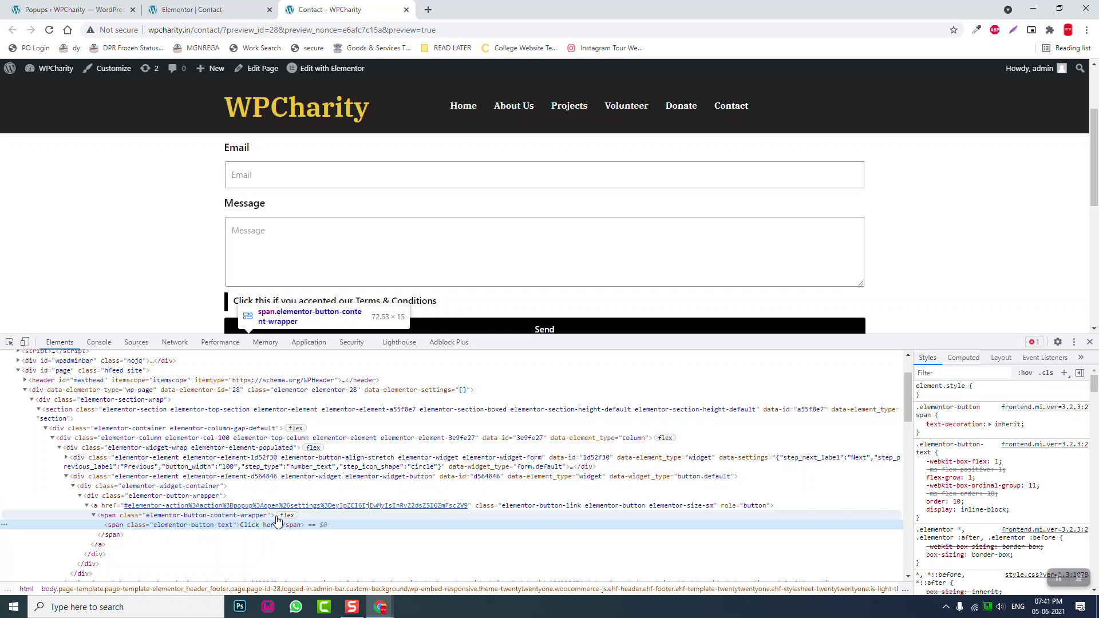
left_click(109, 506)
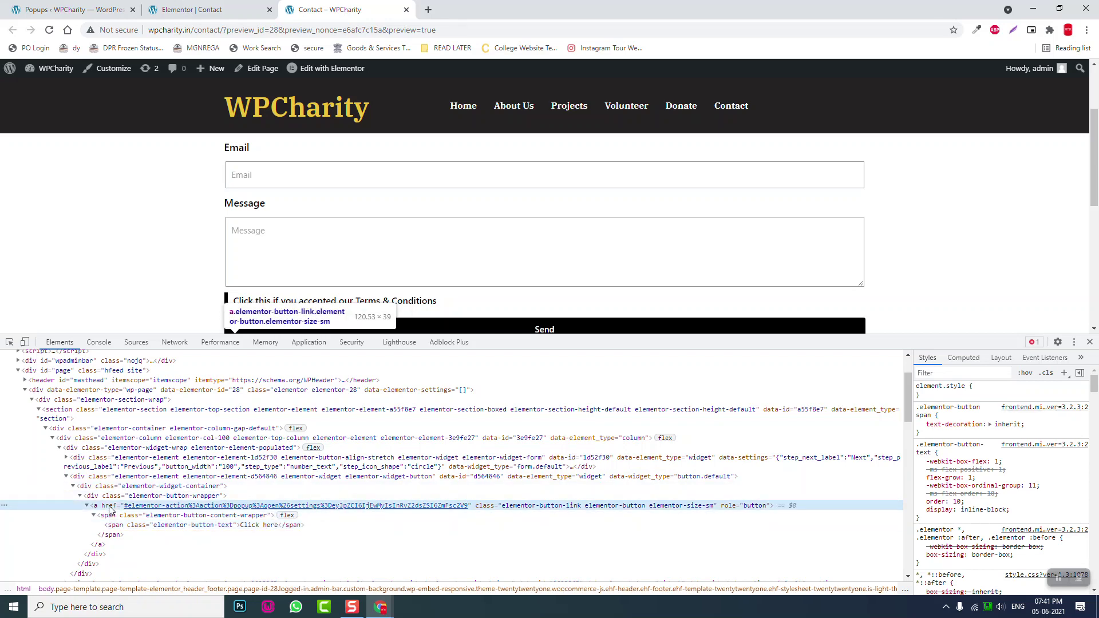
right_click(111, 508)
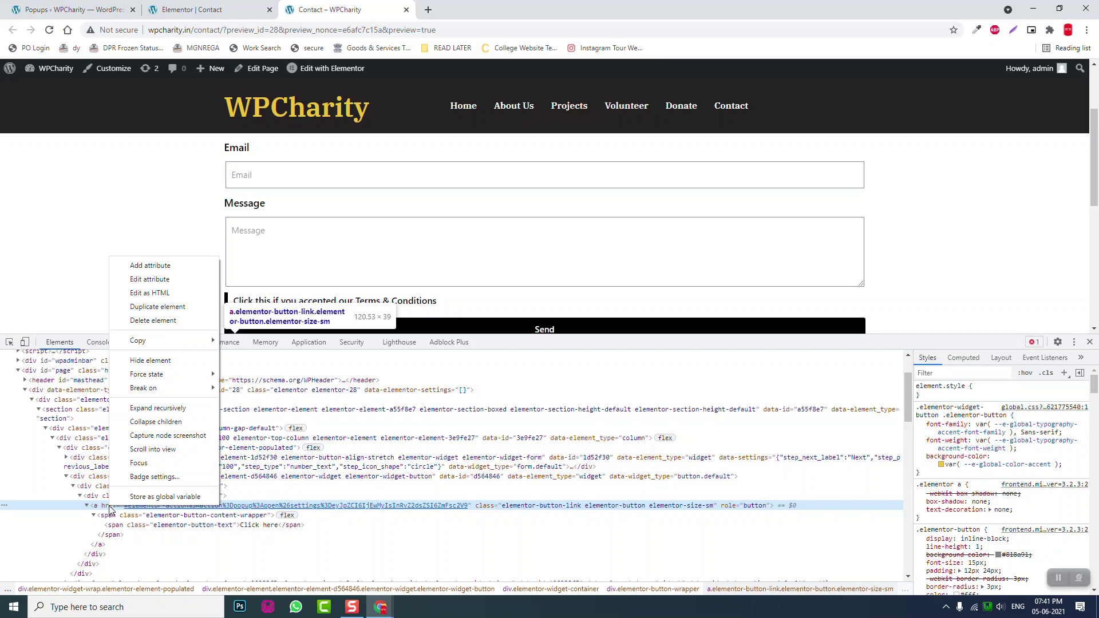
left_click(149, 293)
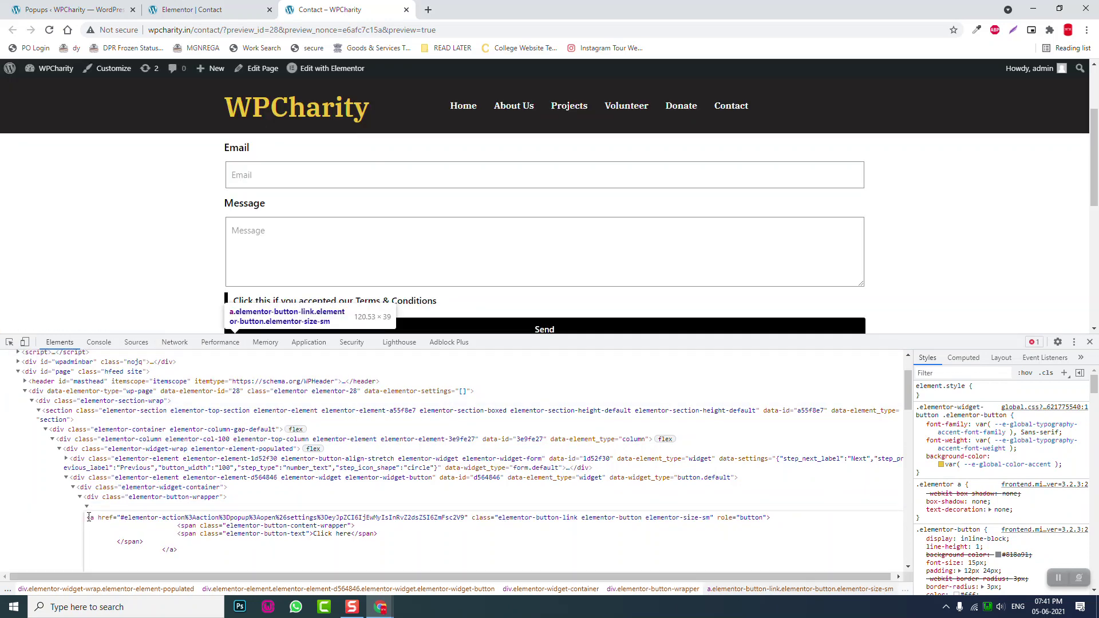
key("shift+Down")
key("shift+Down")
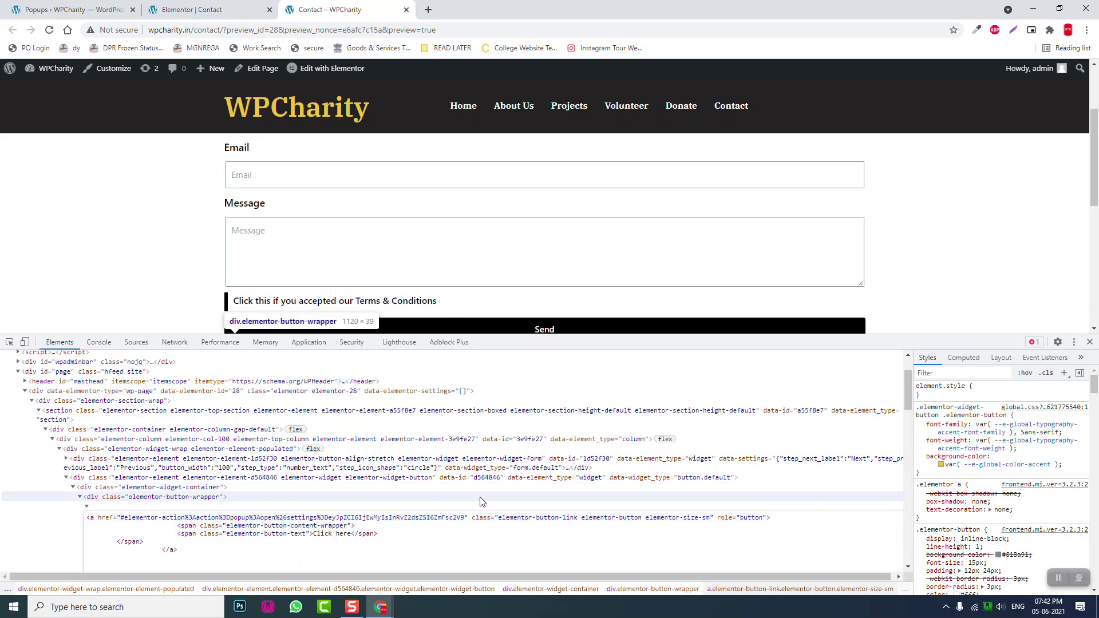
left_click(469, 518, "shift")
key("ctrl+c")
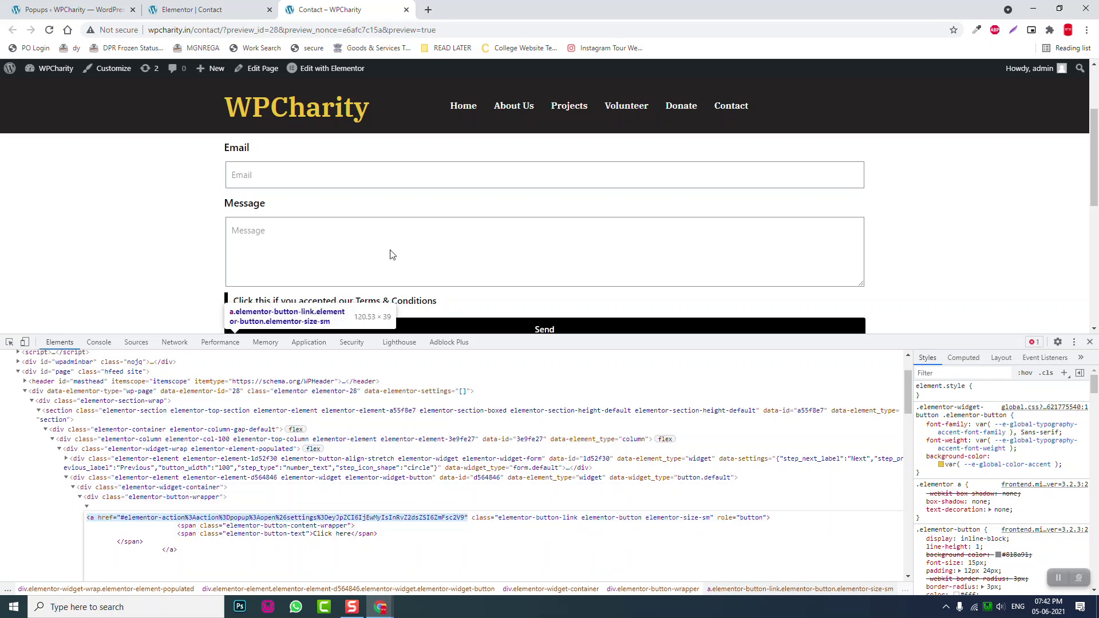
key("ctrl+Page_Up")
left_click(112, 407)
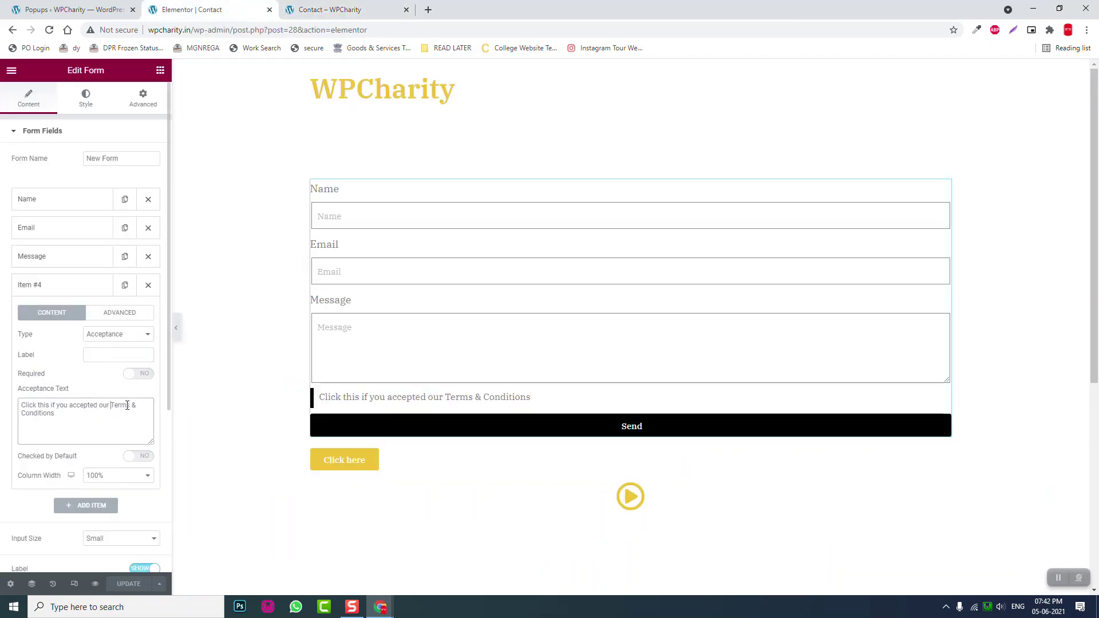
Wrap 'Terms & Conditions' in the pasted popup link tag and closing </a>, then update
key("ctrl+v")
type("\"")
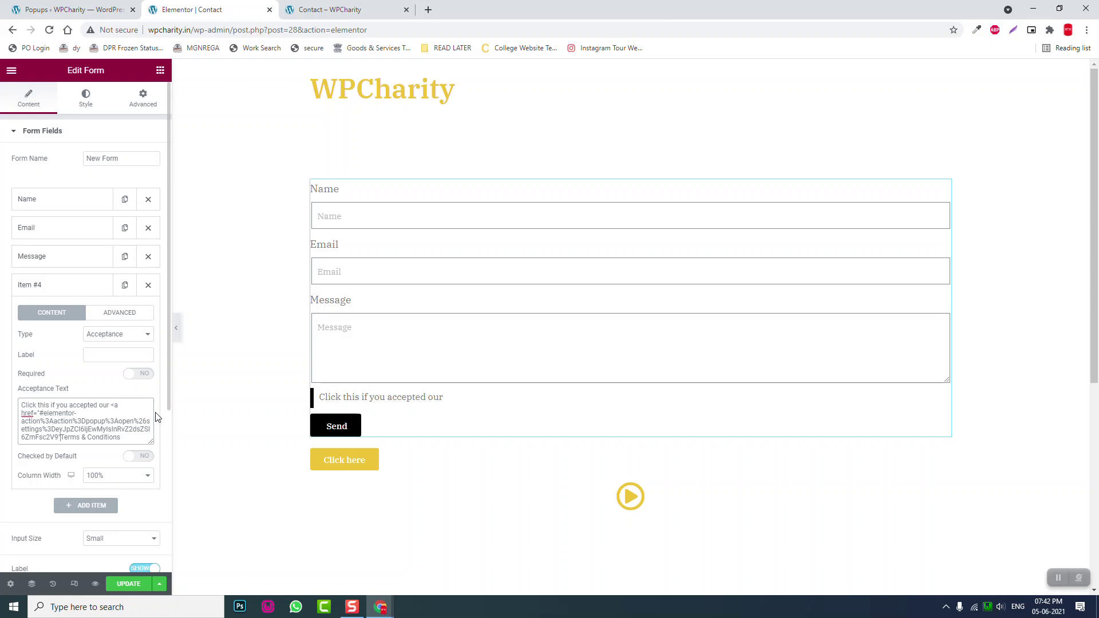
type(">")
left_click(137, 438)
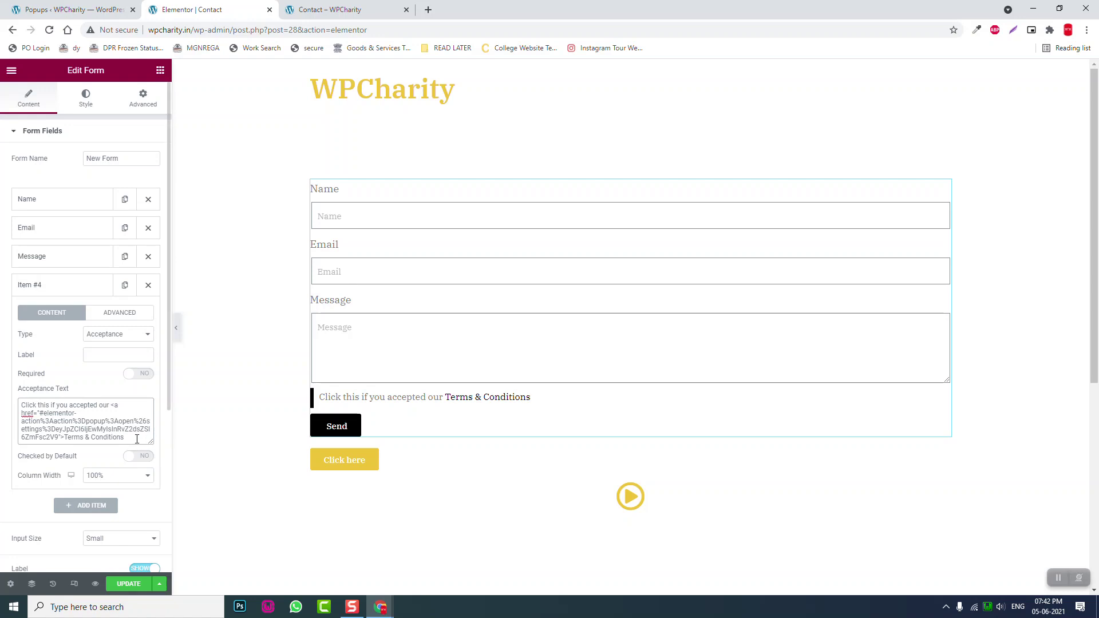
type("</a>")
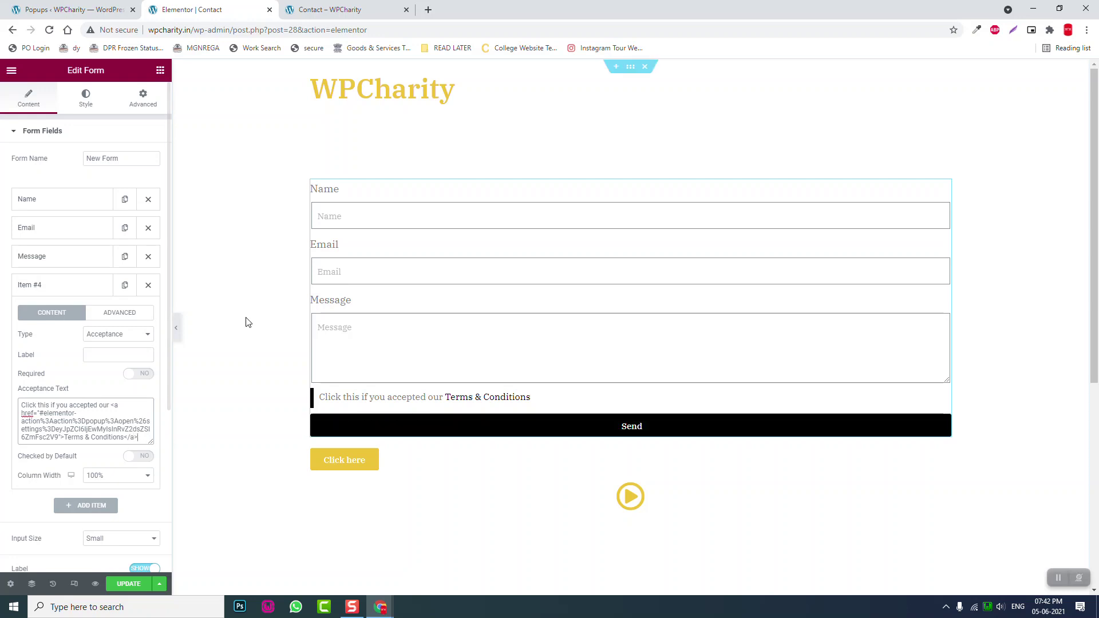
left_click(126, 585)
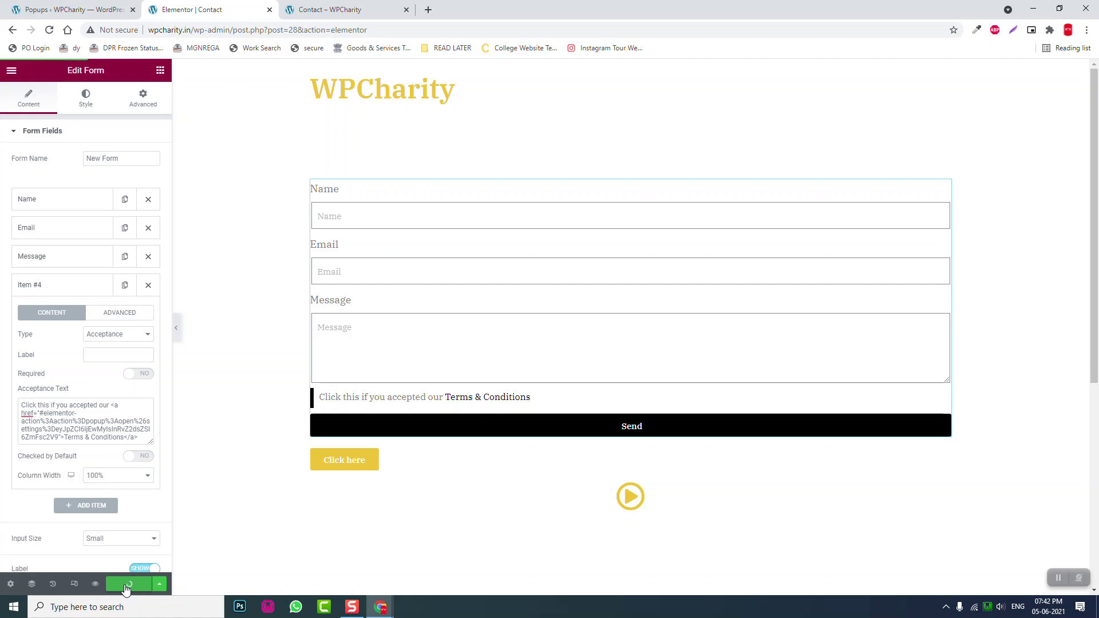
left_click(94, 584)
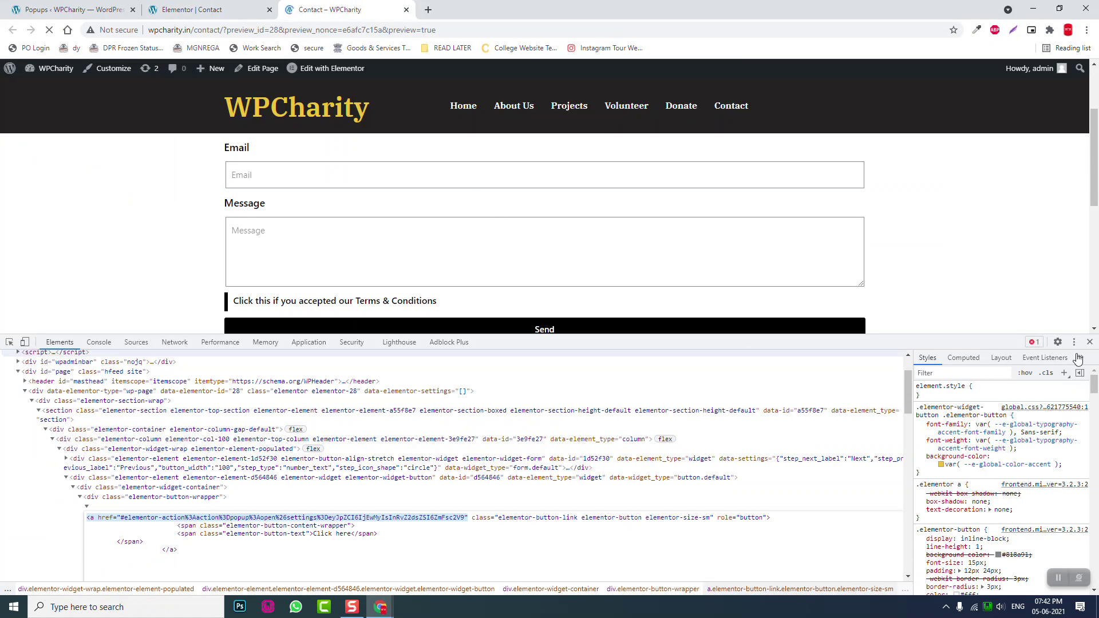
Verify the Terms & Conditions link opens the Demo video popup, then return to the editor
left_click(1088, 342)
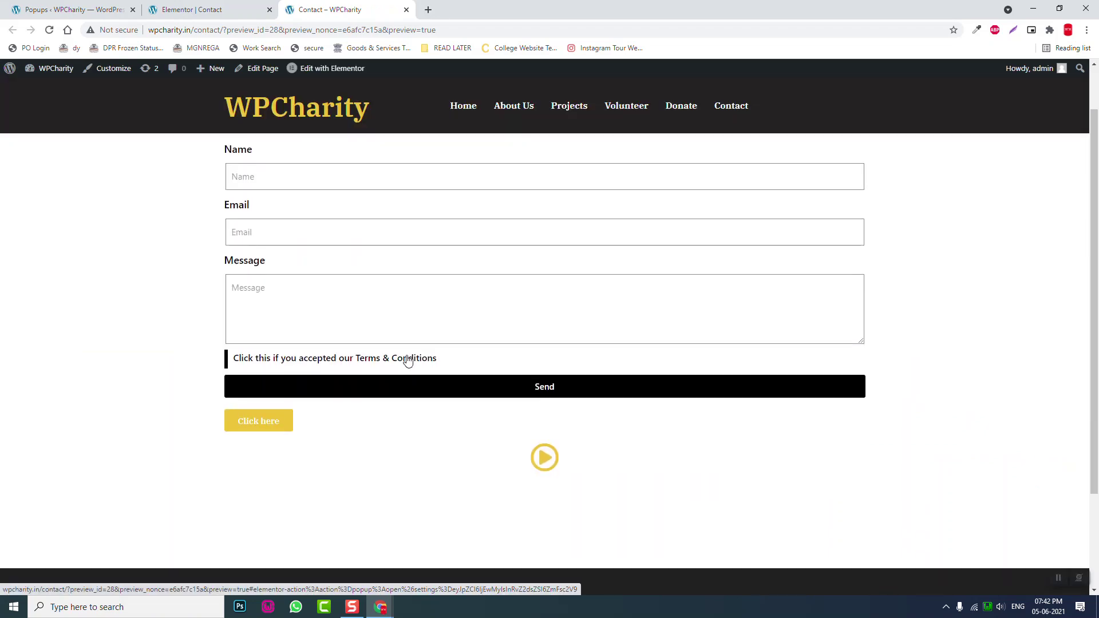
left_click(407, 361)
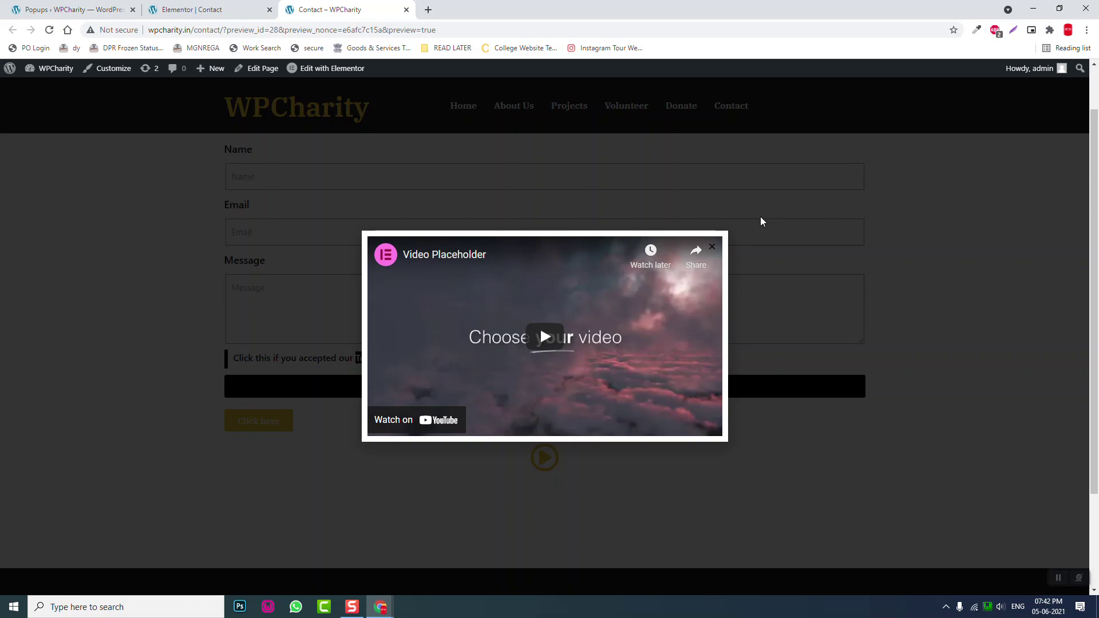
left_click(712, 247)
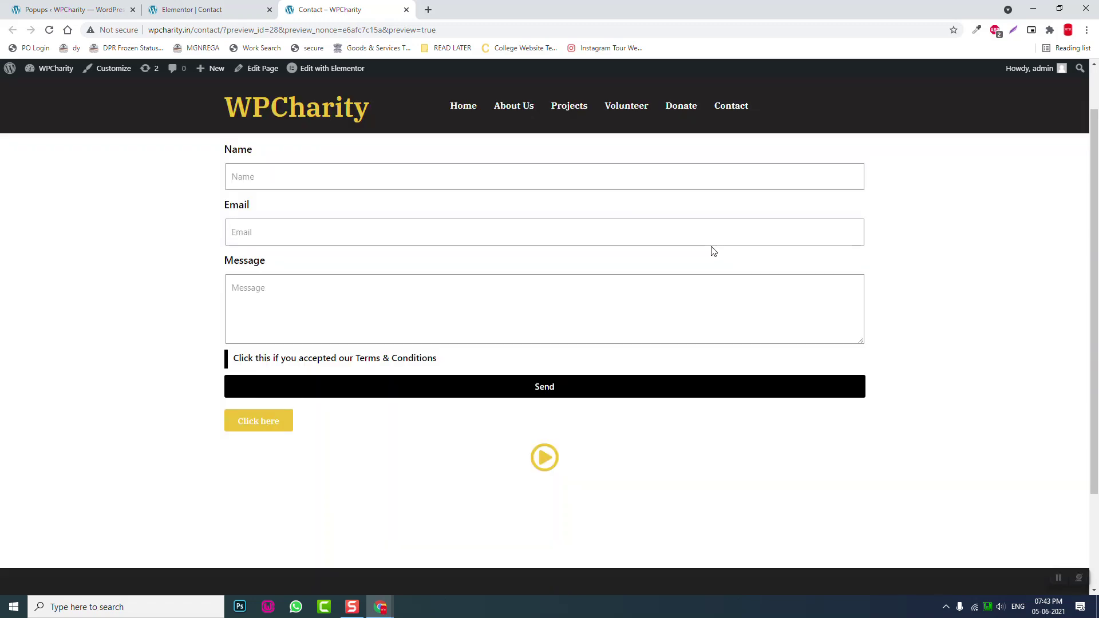
left_click(177, 9)
left_click_drag(151, 441, 171, 589)
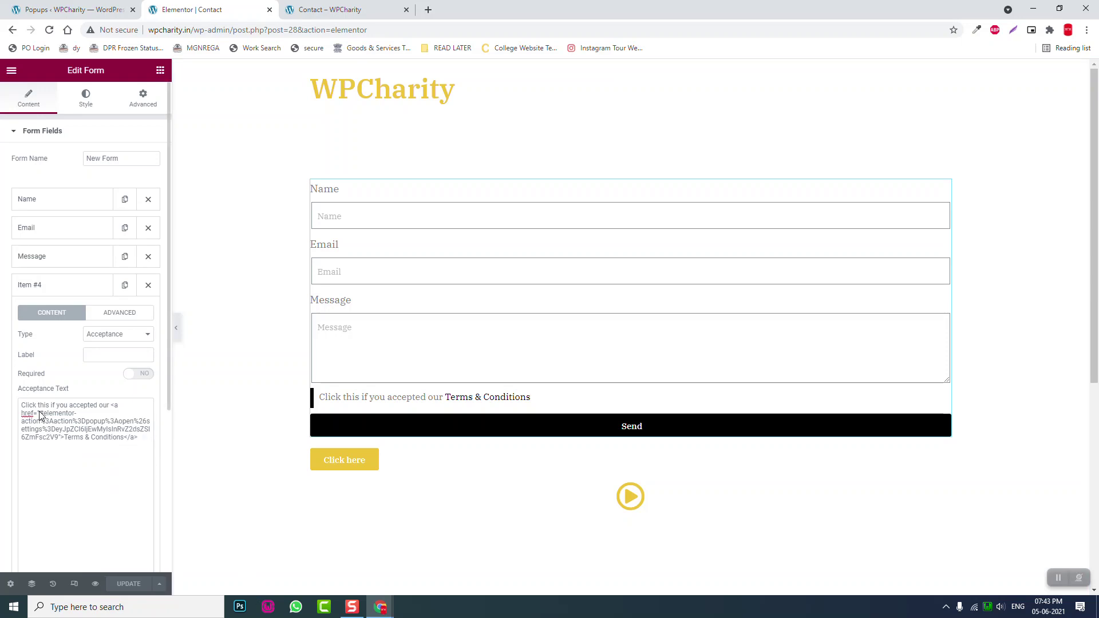
Copy the popup link markup from the Acceptance Text box and show the widget library
left_click(352, 8)
left_click(114, 9)
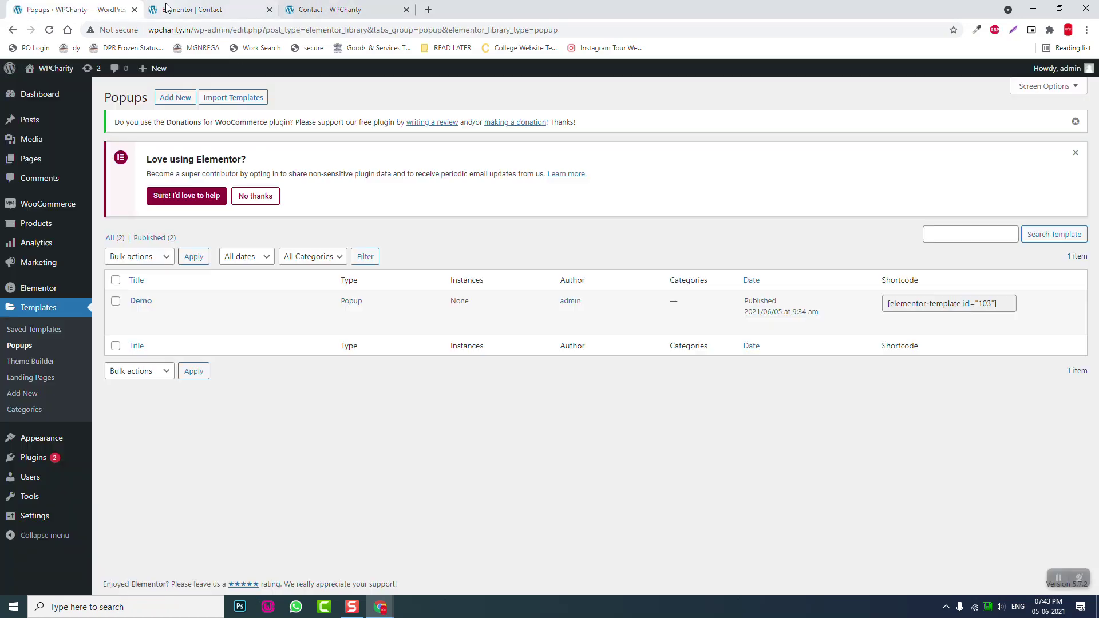
left_click(189, 10)
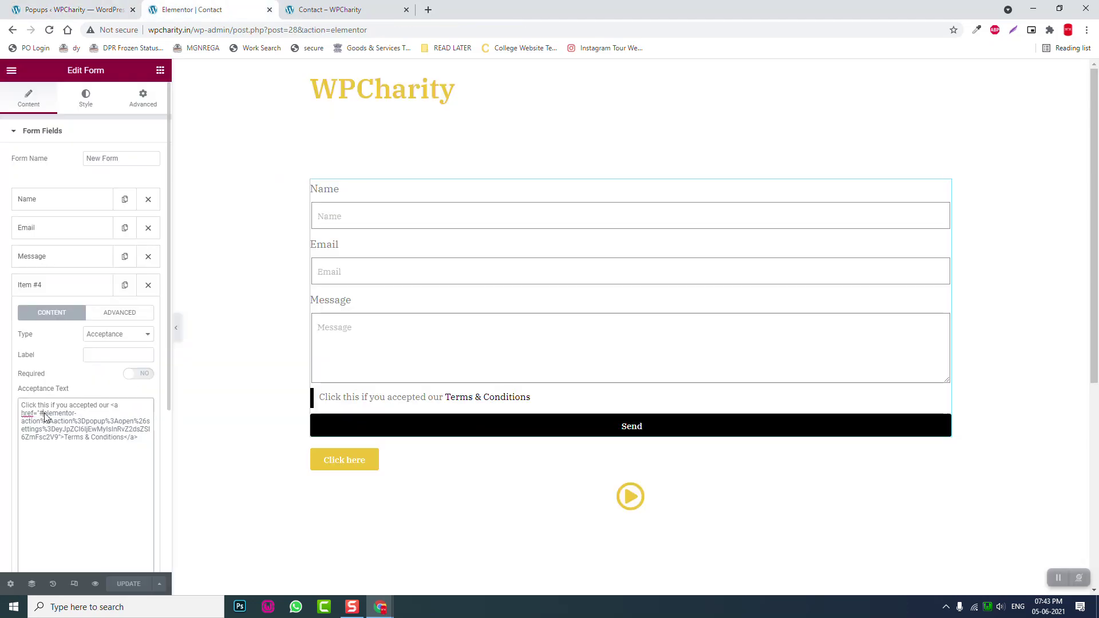
left_click_drag(39, 414, 59, 437)
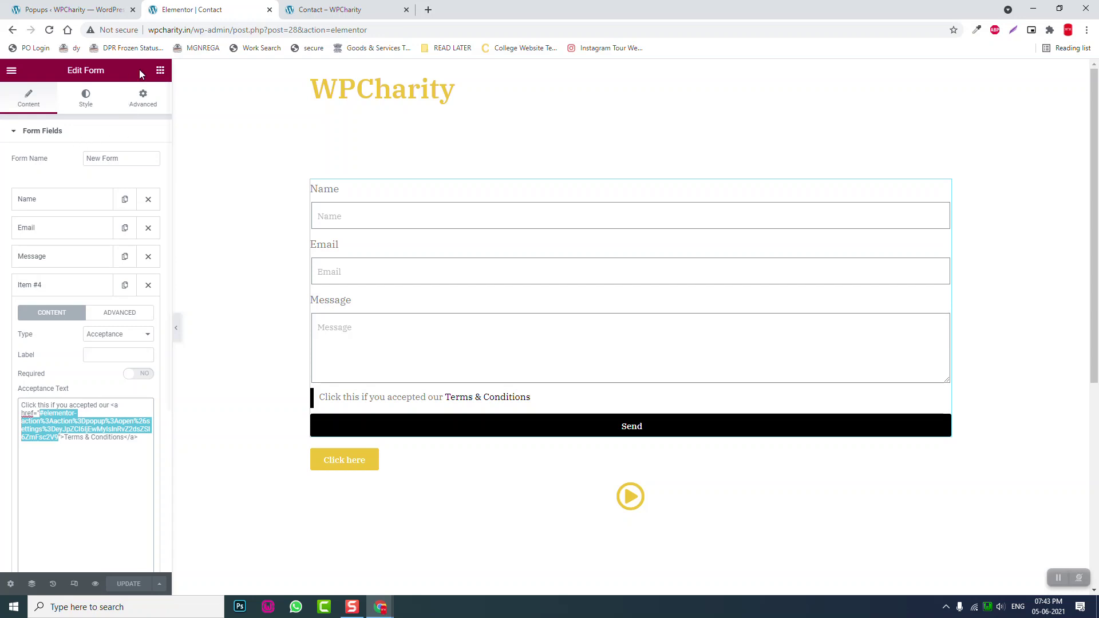
left_click(161, 71)
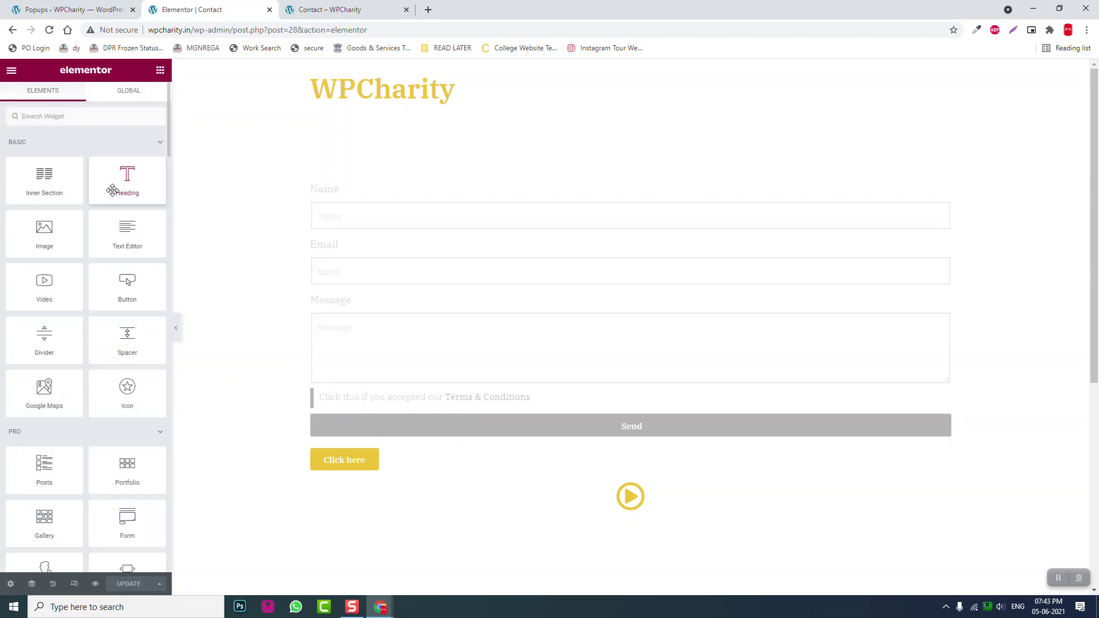
Drop a Text Editor widget above the contact form and draft the popup link markup in it
left_click_drag(121, 237, 419, 184)
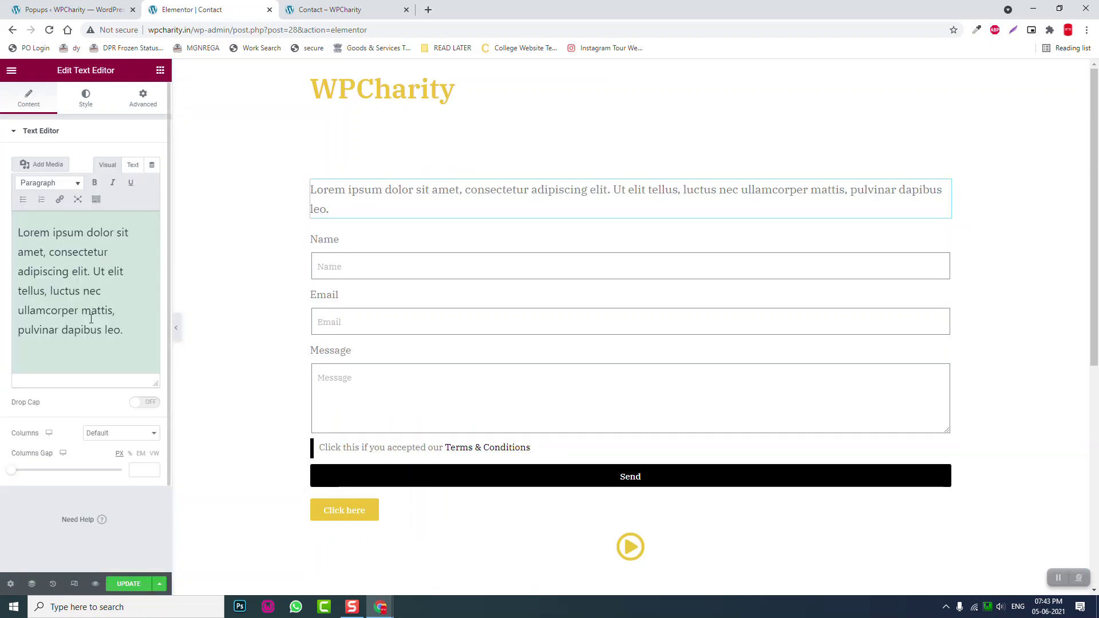
left_click(63, 330)
type("<a href=\"#elementor-action%3Aaction%3Dpopup%3Aopen%26settings%3DeyJpZCI6IjEwMyIsInRvZ2dsZSI6ZmFsc2V9\"")
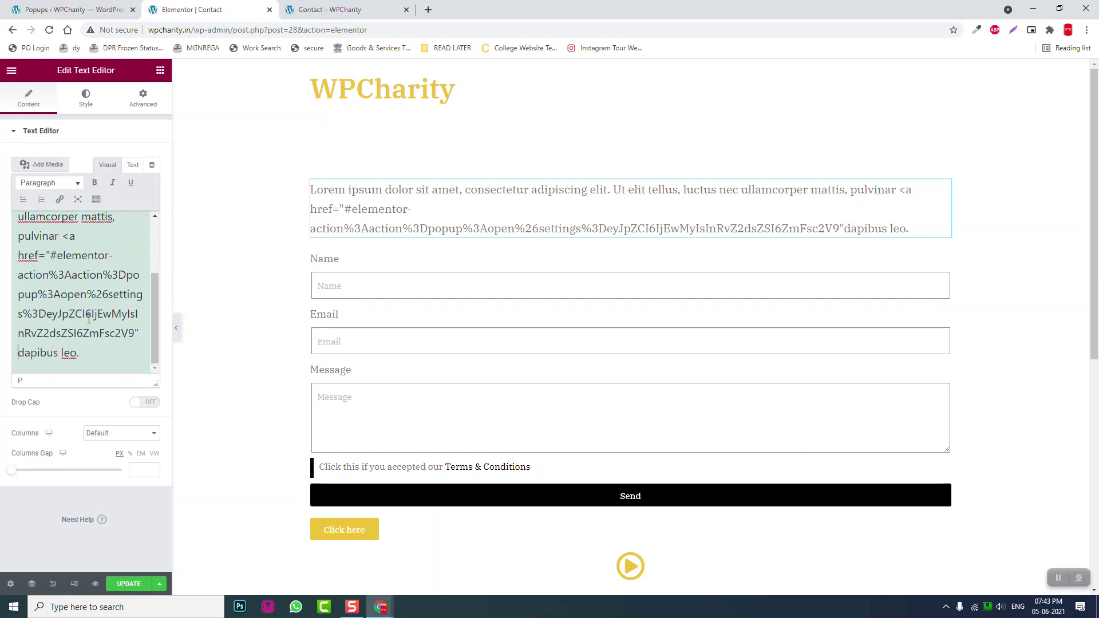
type(">")
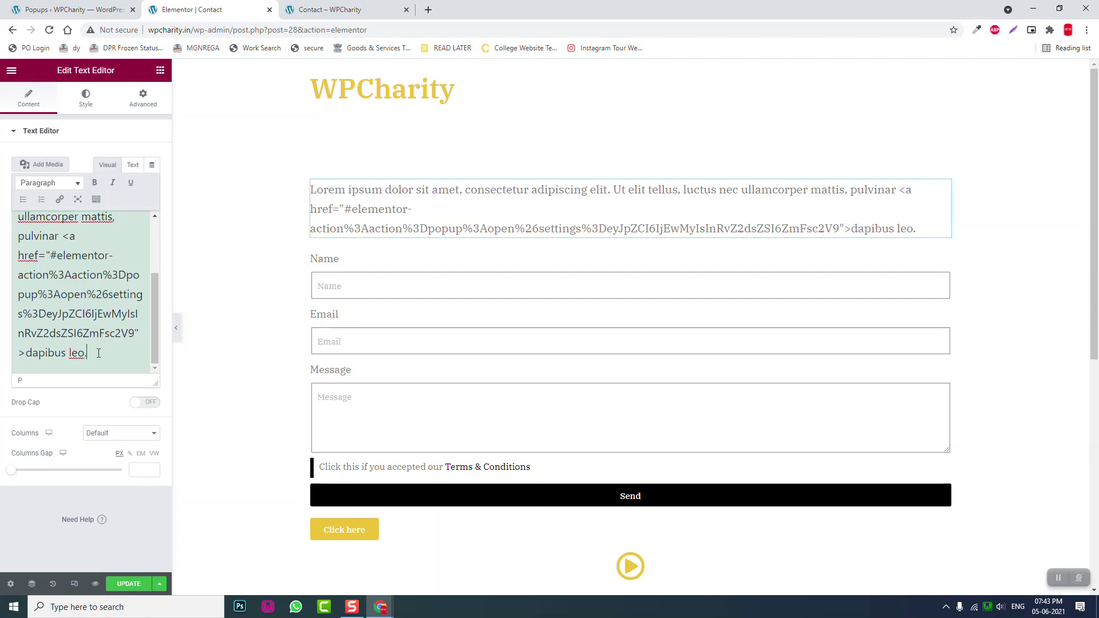
type("<")
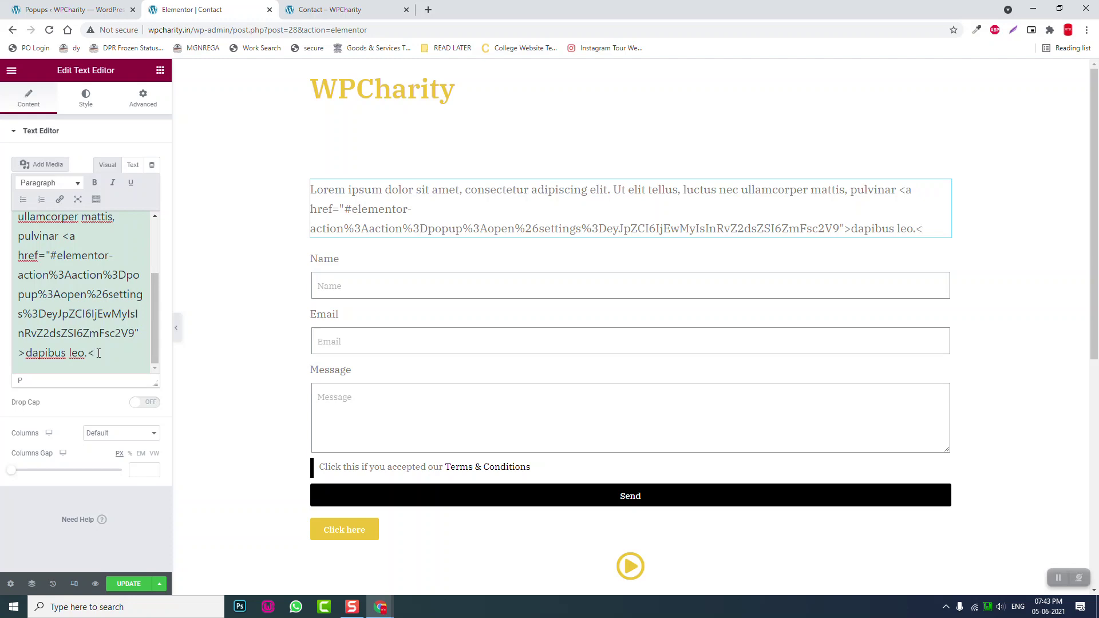
type("/a>")
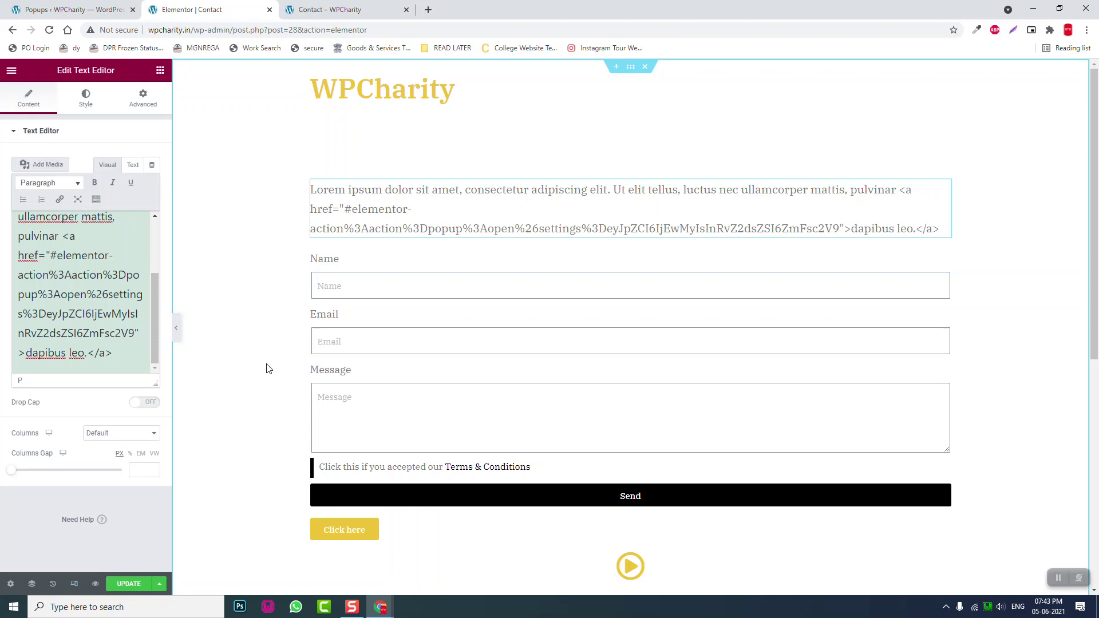
left_click_drag(112, 353, 60, 239)
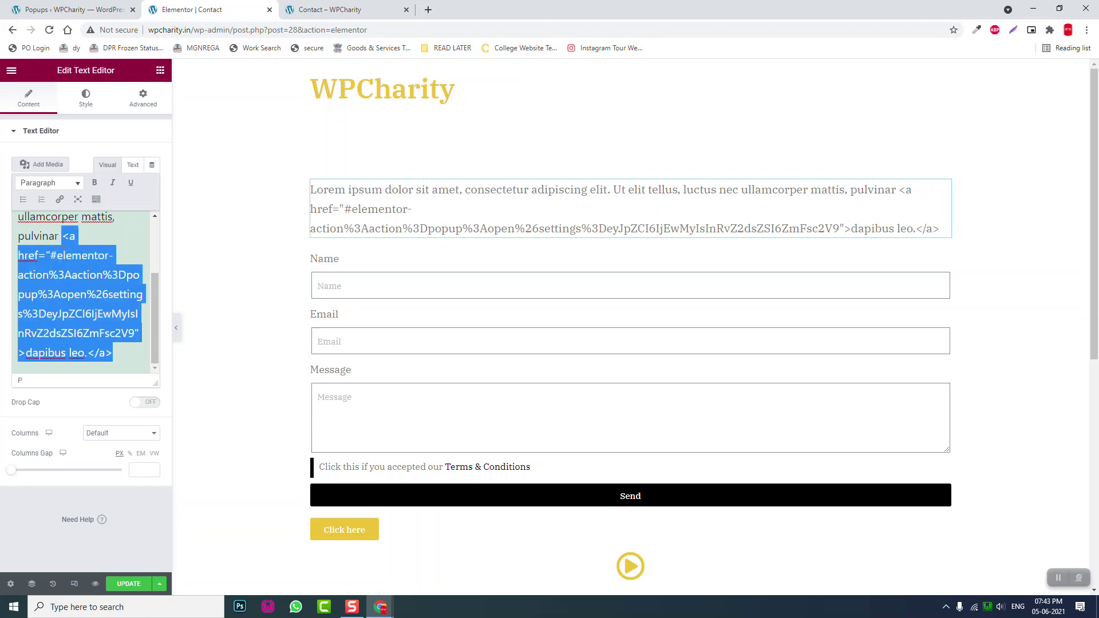
key("BackSpace")
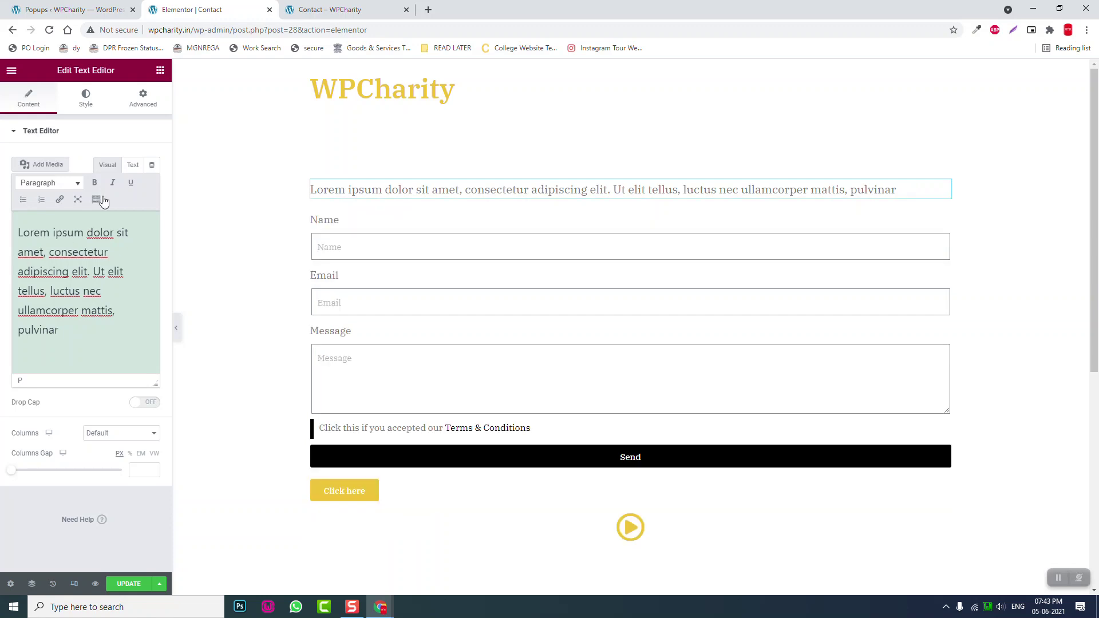
Paste the popup anchor after 'pulvinar' in Text mode around 'dapibus leo.', then save with UPDATE
left_click(131, 166)
left_click(140, 238)
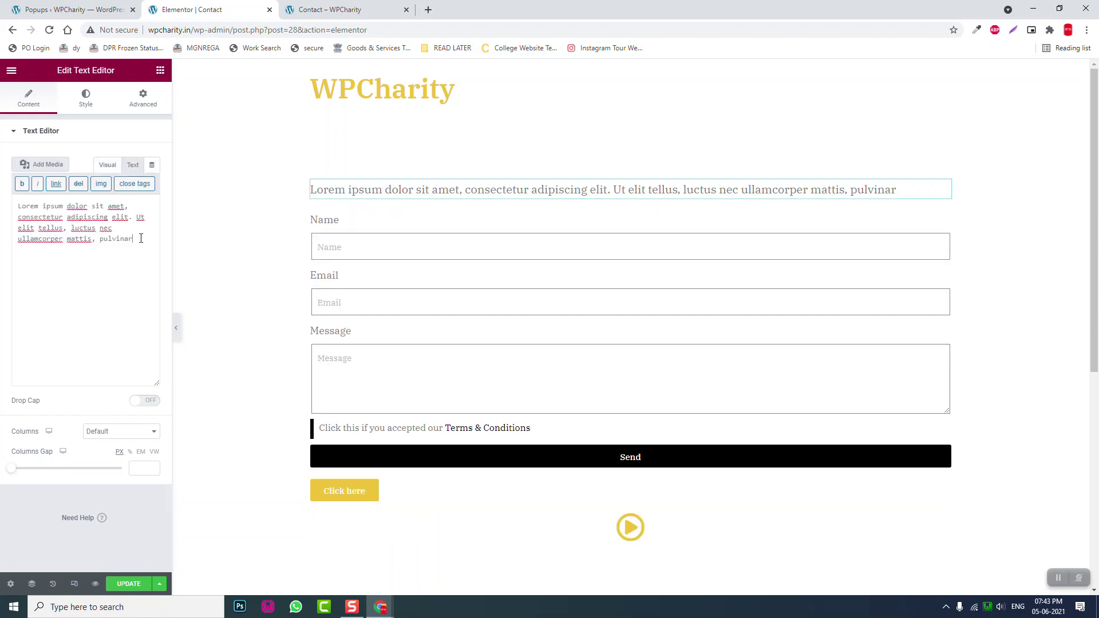
key("ctrl+v")
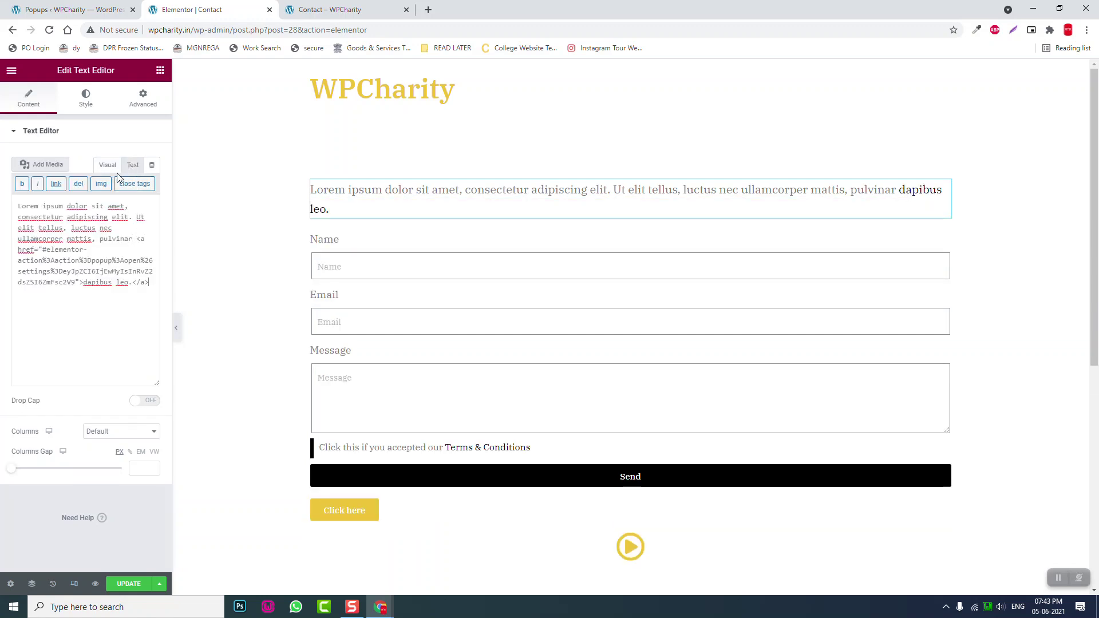
left_click(112, 168)
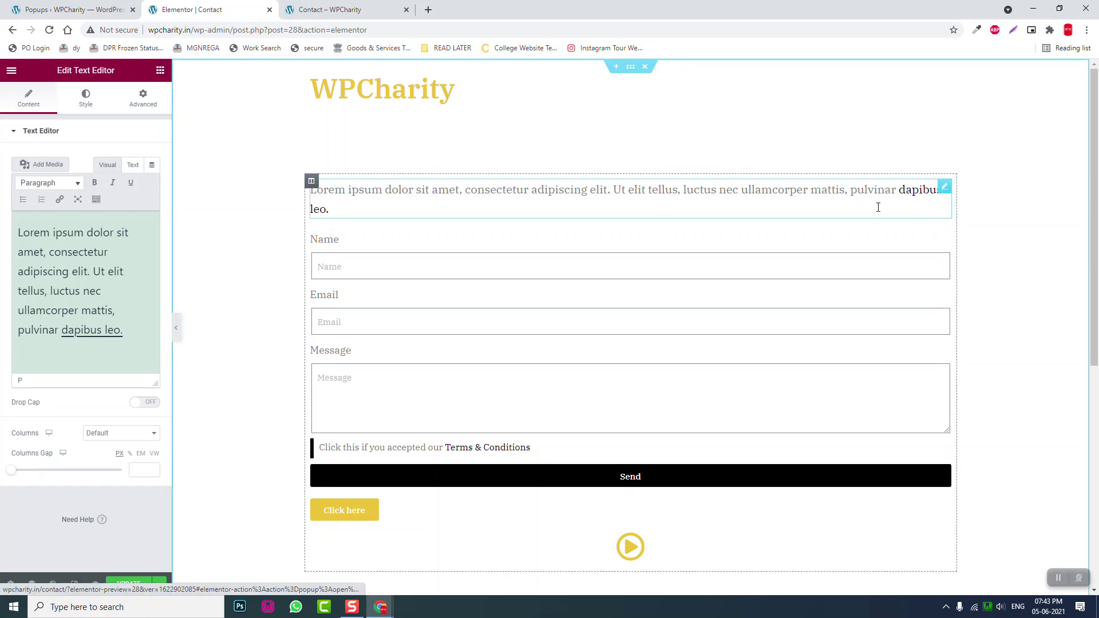
left_click(128, 583)
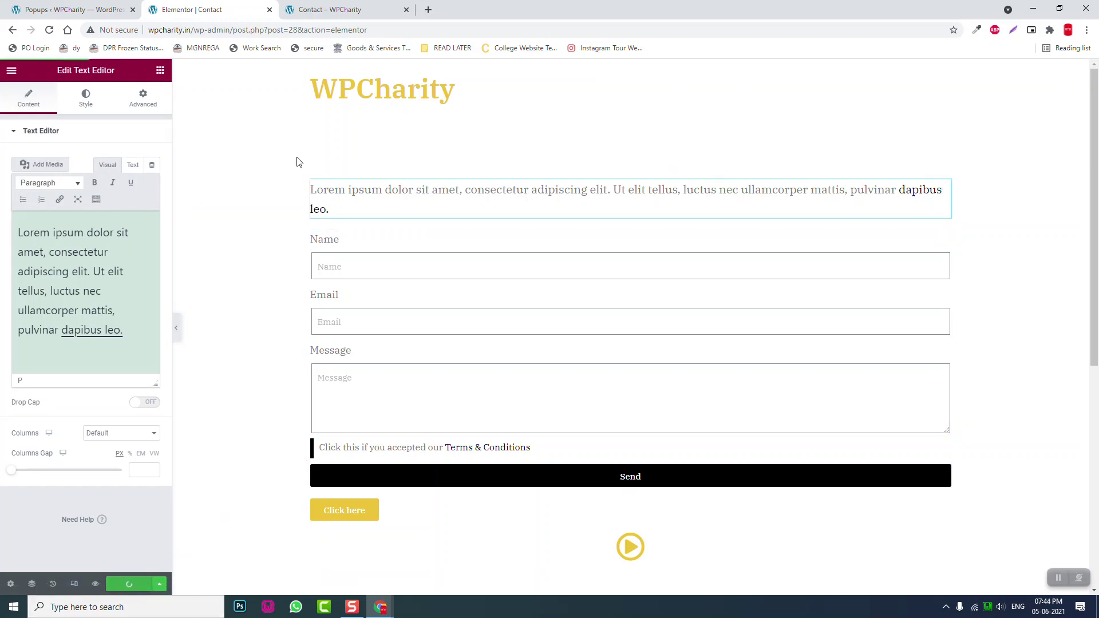
left_click(353, 7)
scroll(555, 226, "up", 1)
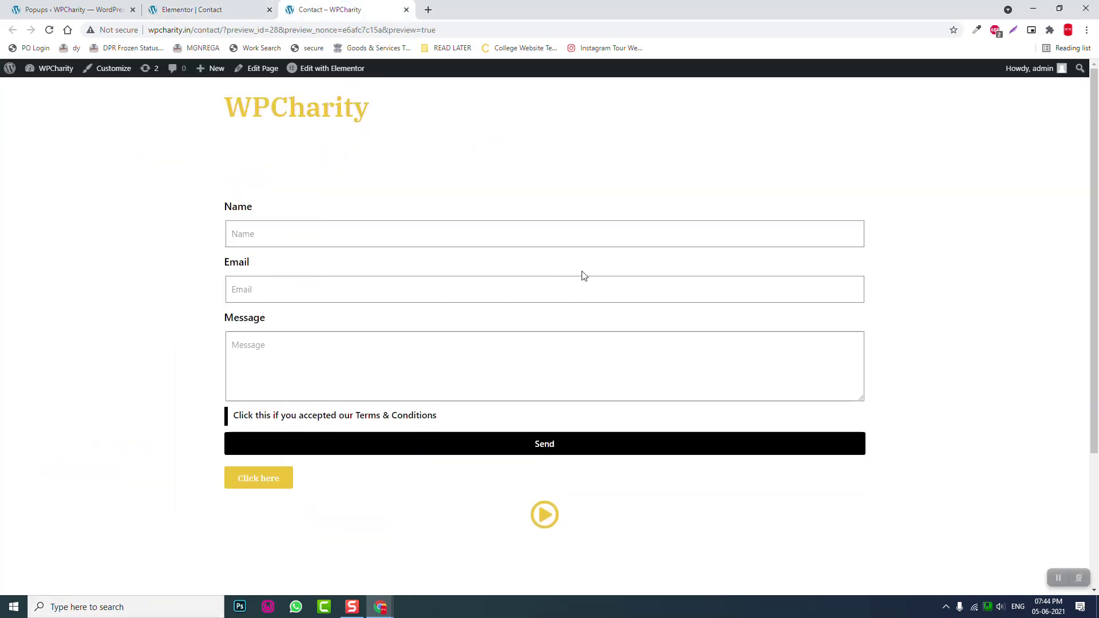
key("F5")
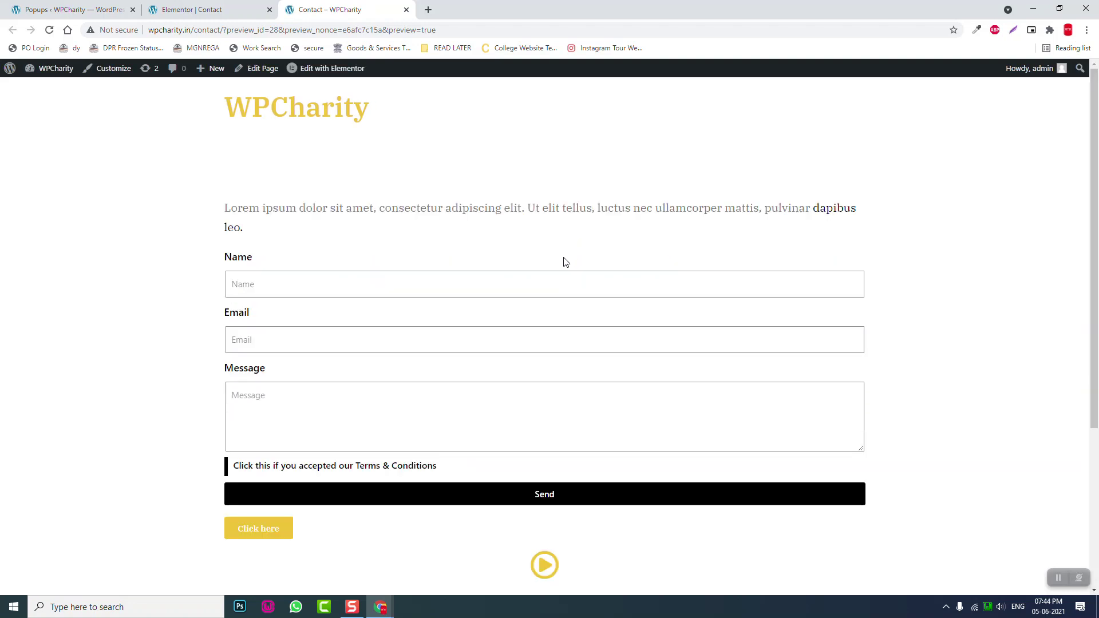
left_click(837, 213)
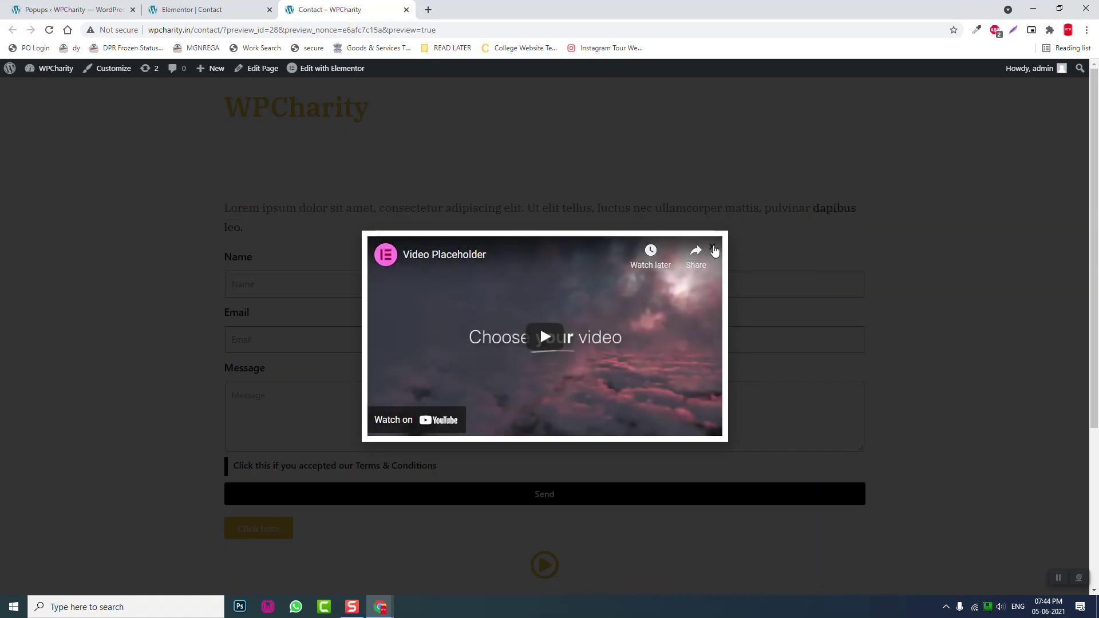
left_click(712, 247)
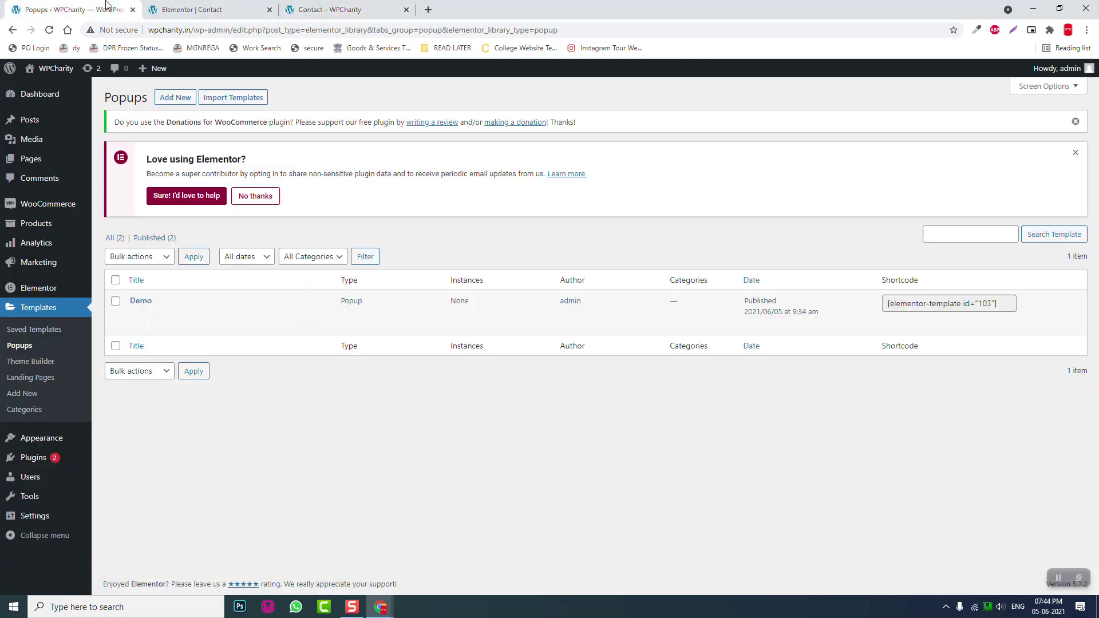
left_click(103, 10)
left_click(180, 6)
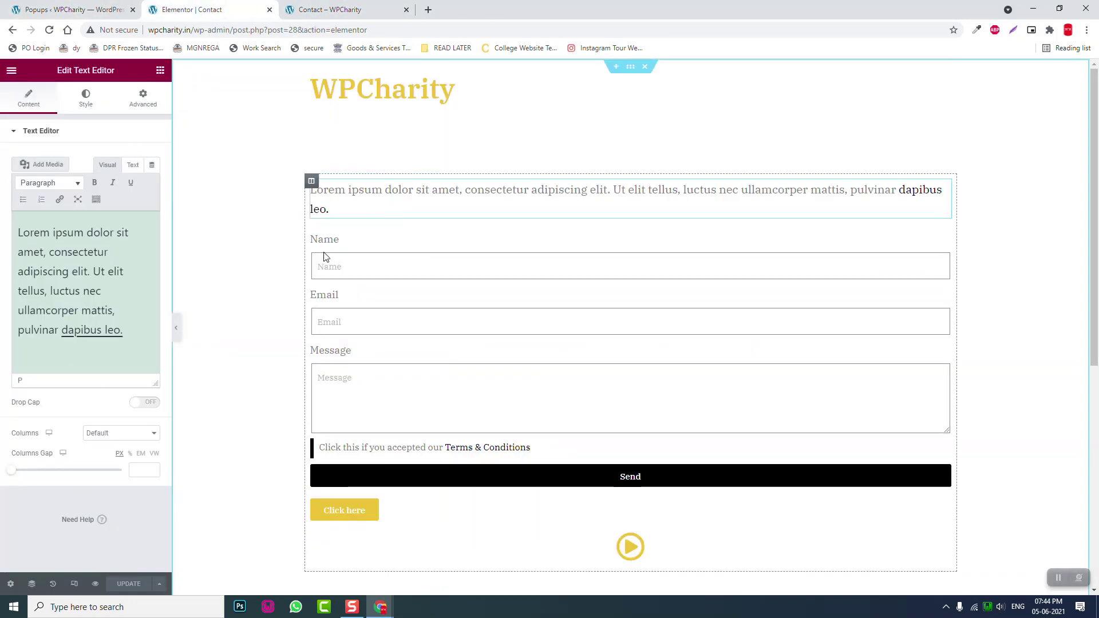
View the form column's Style settings, then bring up the Popups list showing the Demo template
left_click(312, 181)
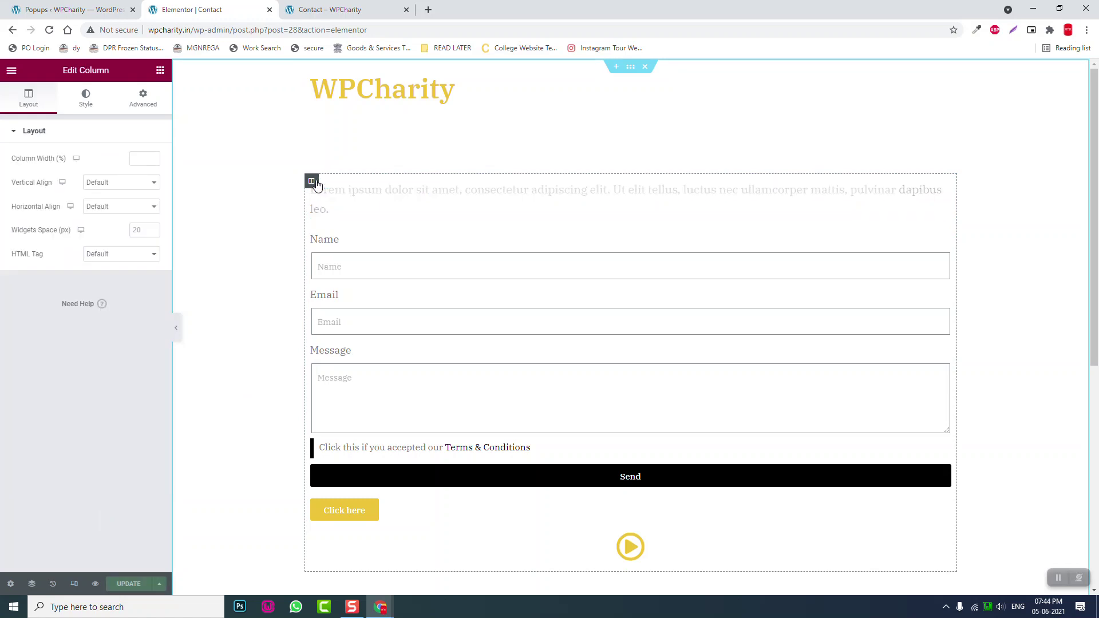
left_click(91, 103)
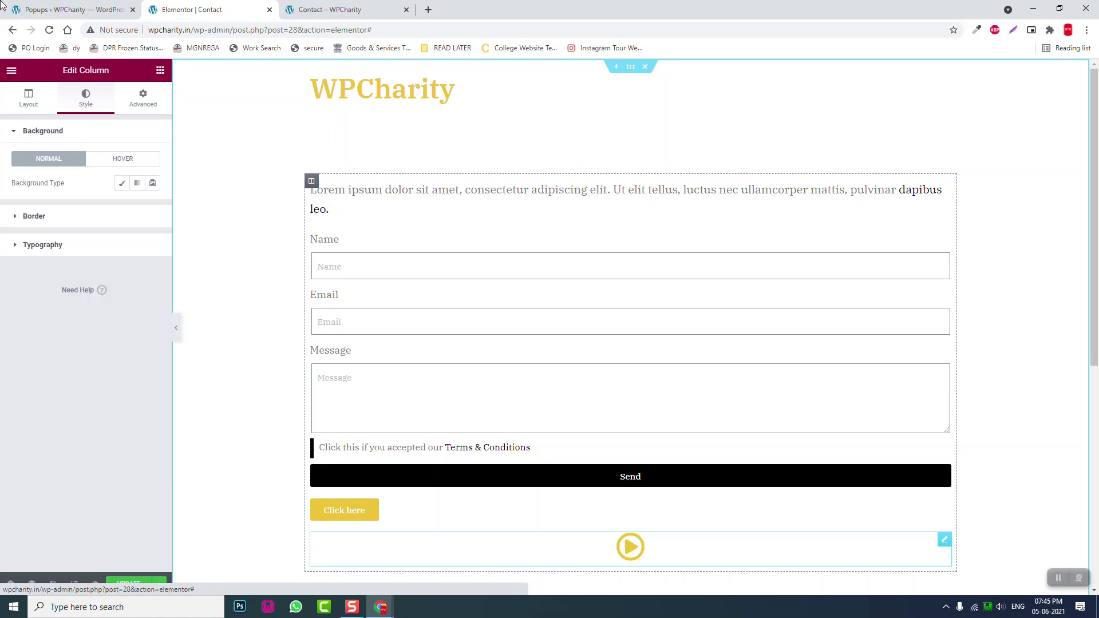
left_click(69, 8)
mouse_move(259, 311)
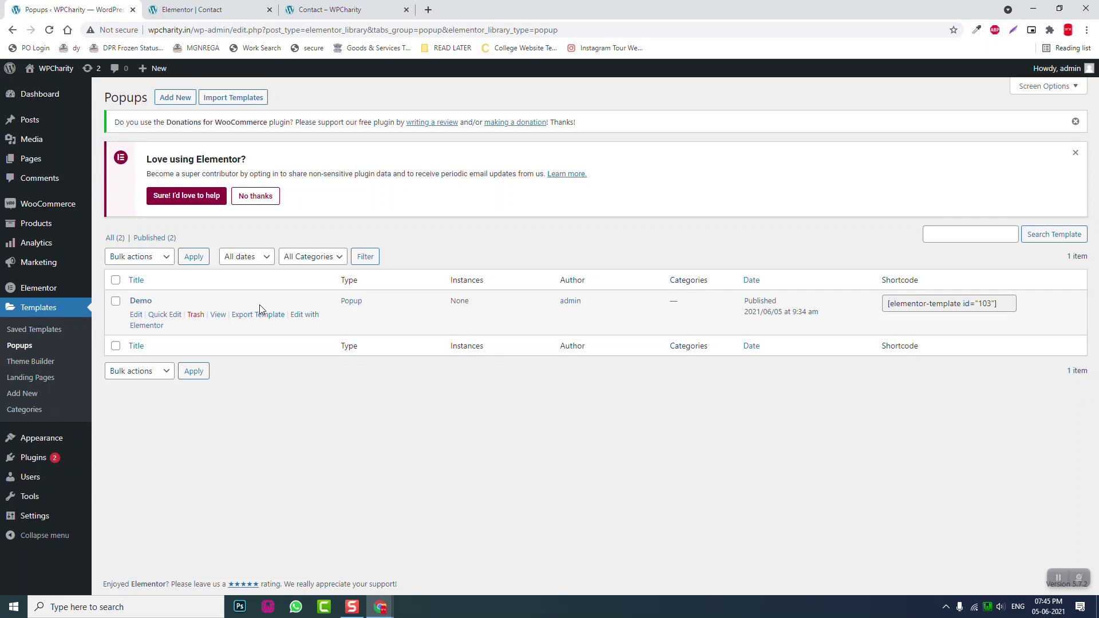
Glance at the Elementor | Contact editor, then go back to the Popups list with Demo (id 103)
left_click(194, 10)
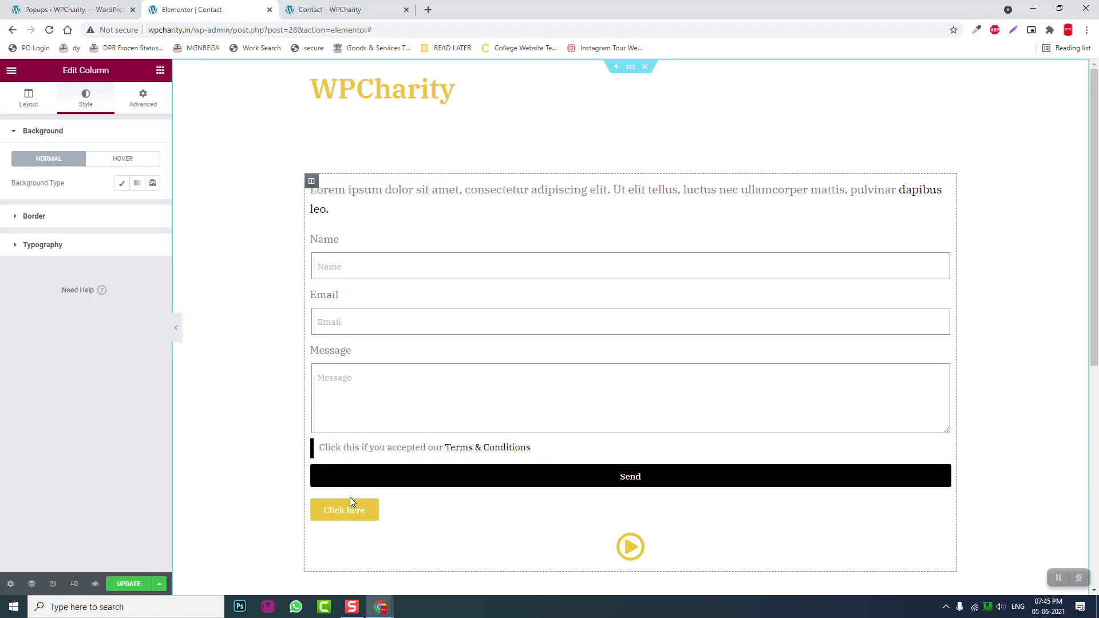
left_click(60, 5)
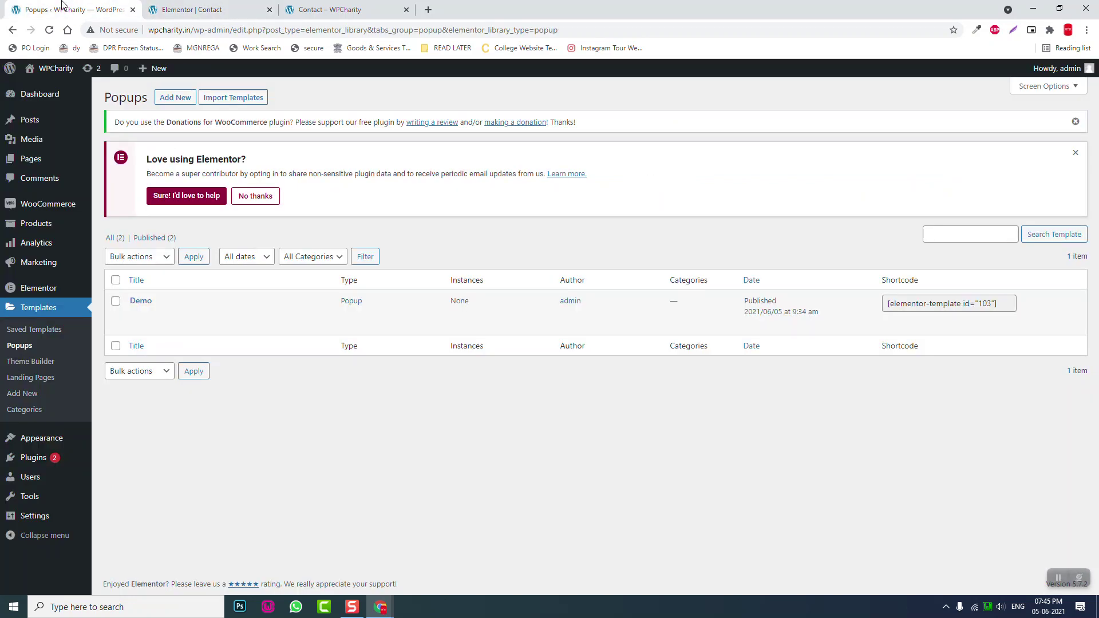
mouse_move(439, 309)
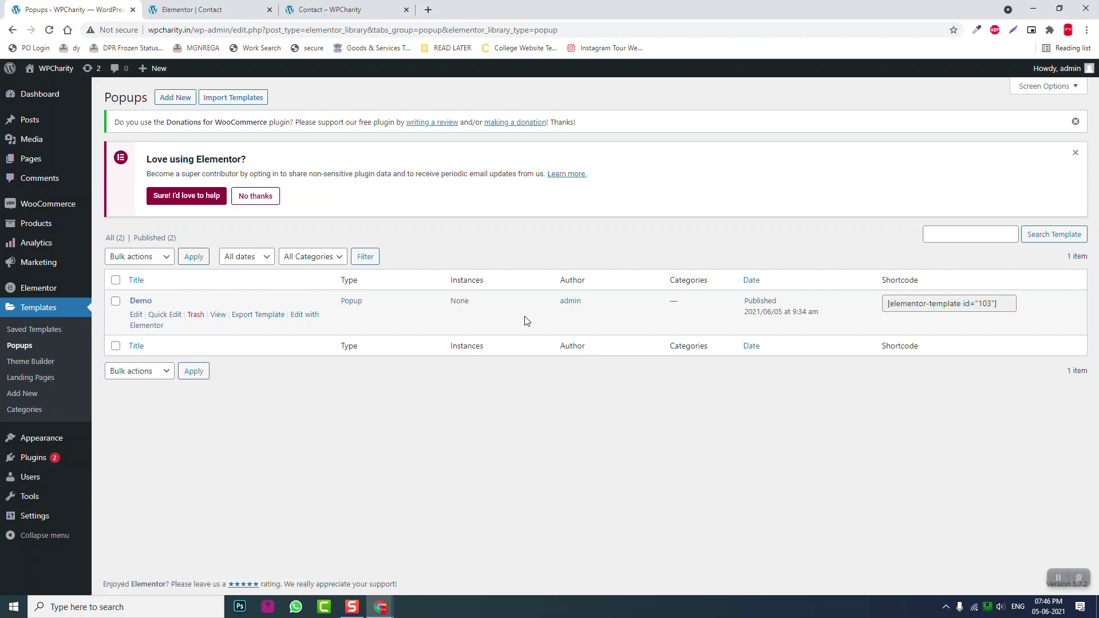
Flip between the Elementor | Contact, live Contact and Popups tabs, ending in the Contact editor
left_click(231, 8)
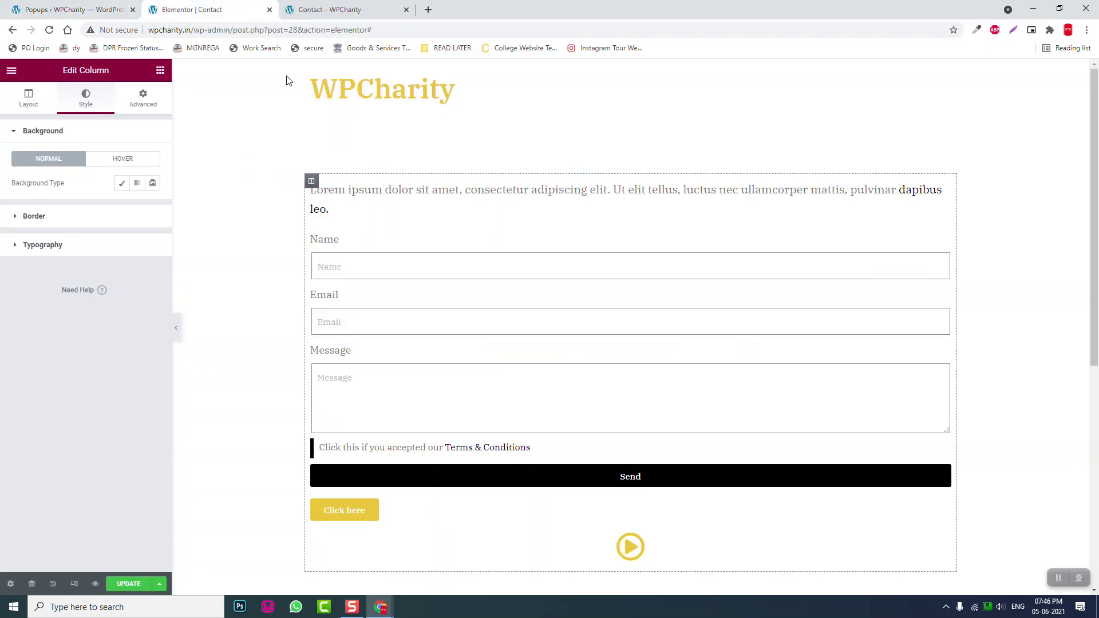
left_click(335, 8)
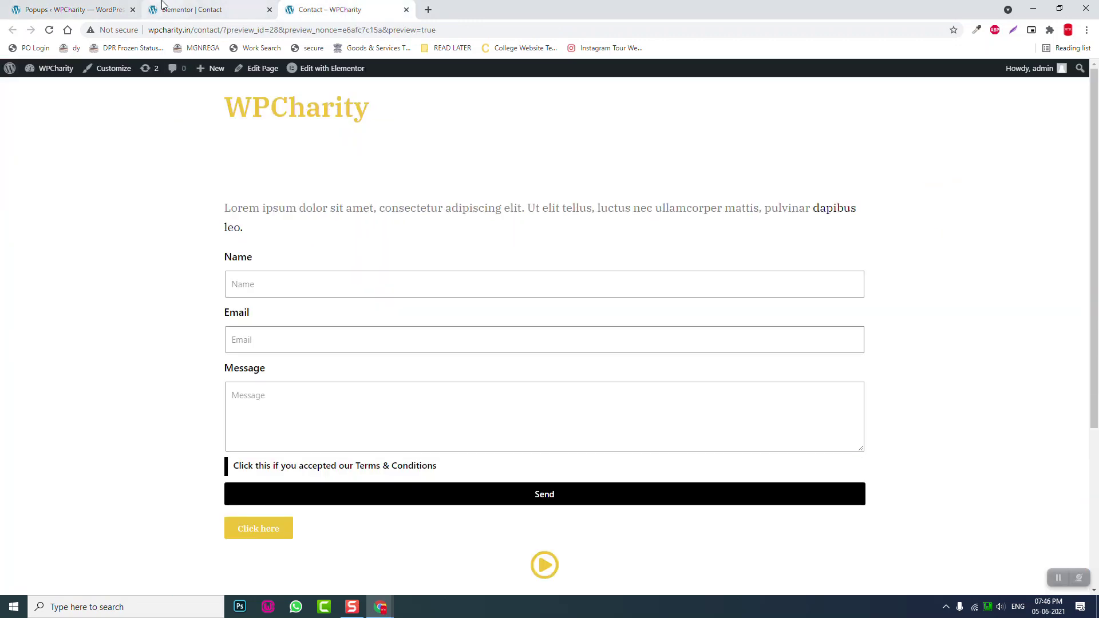
left_click(184, 8)
left_click(111, 5)
left_click(207, 6)
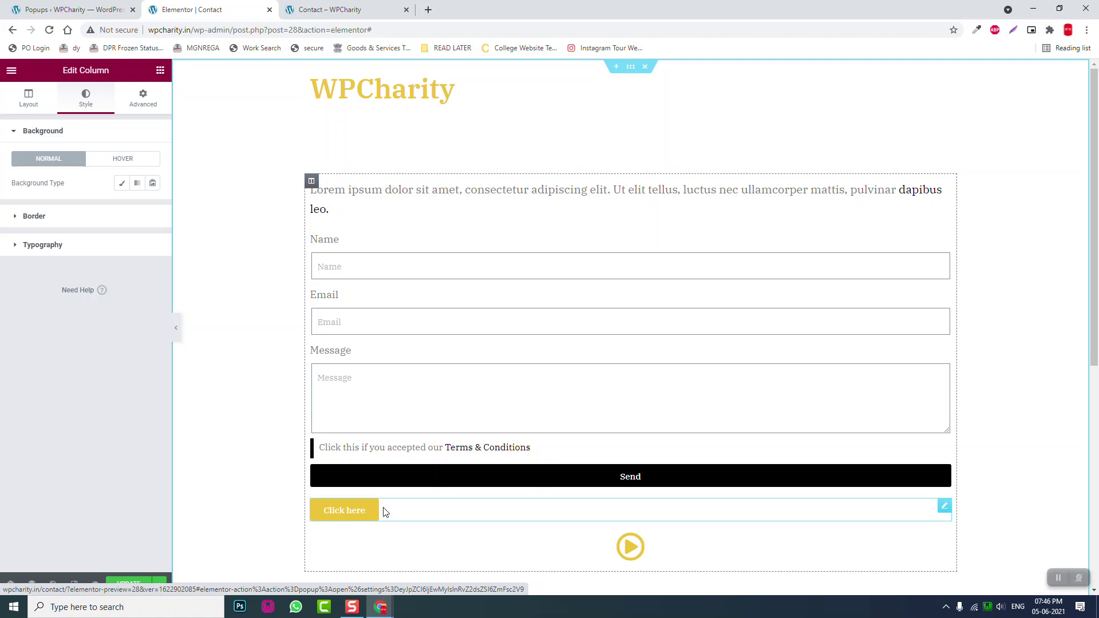
On the live Contact page, inspect the Click here button's popup href, then close DevTools
left_click(359, 10)
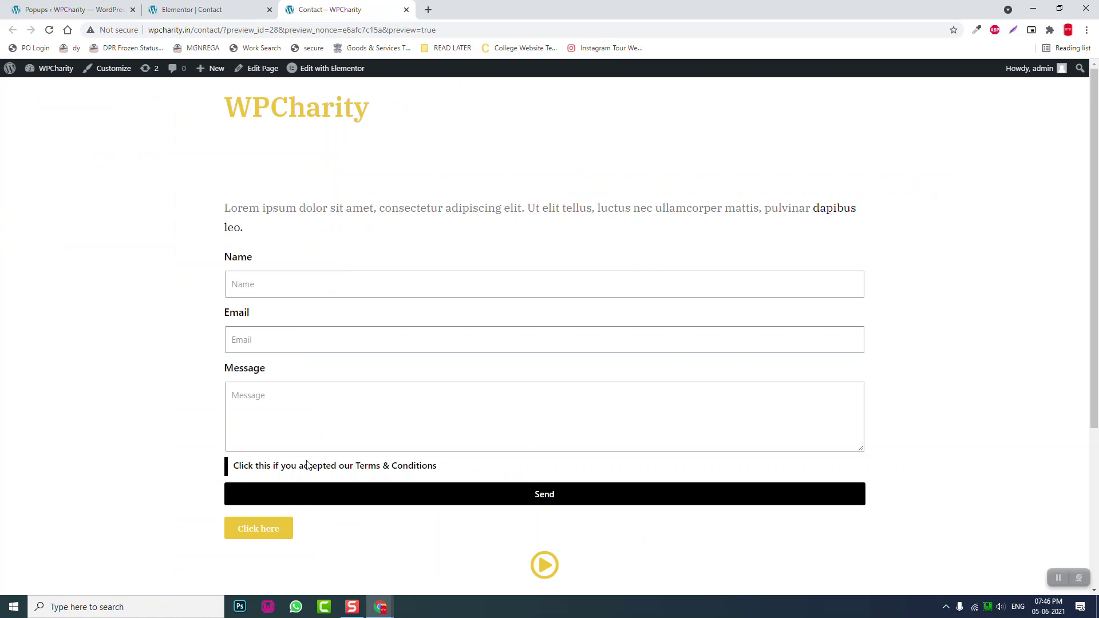
right_click(272, 528)
key("Escape")
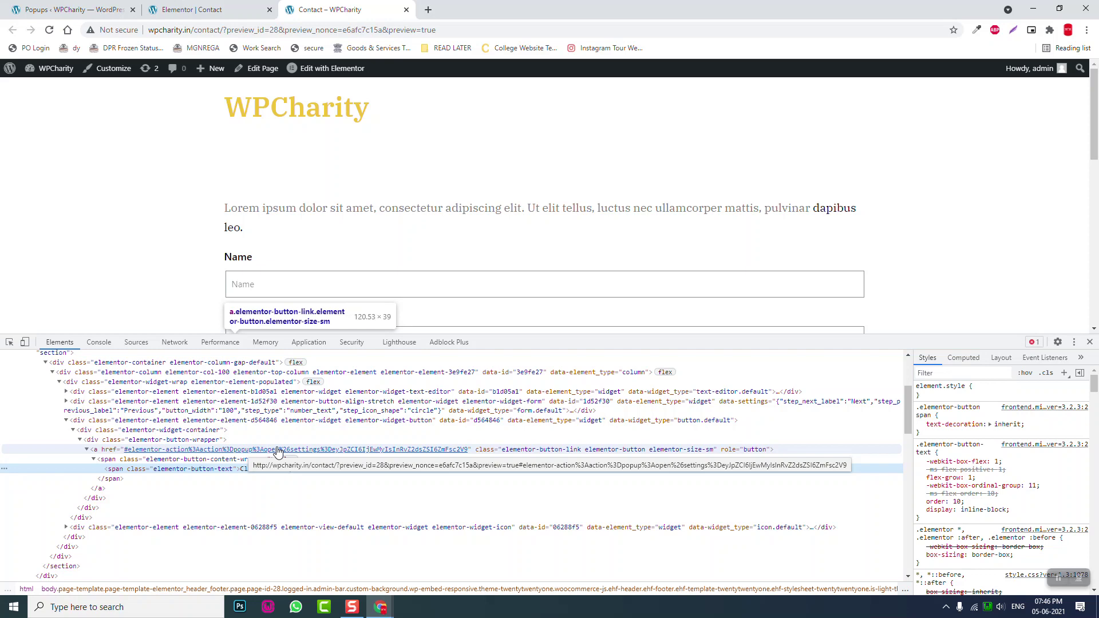
left_click(1089, 342)
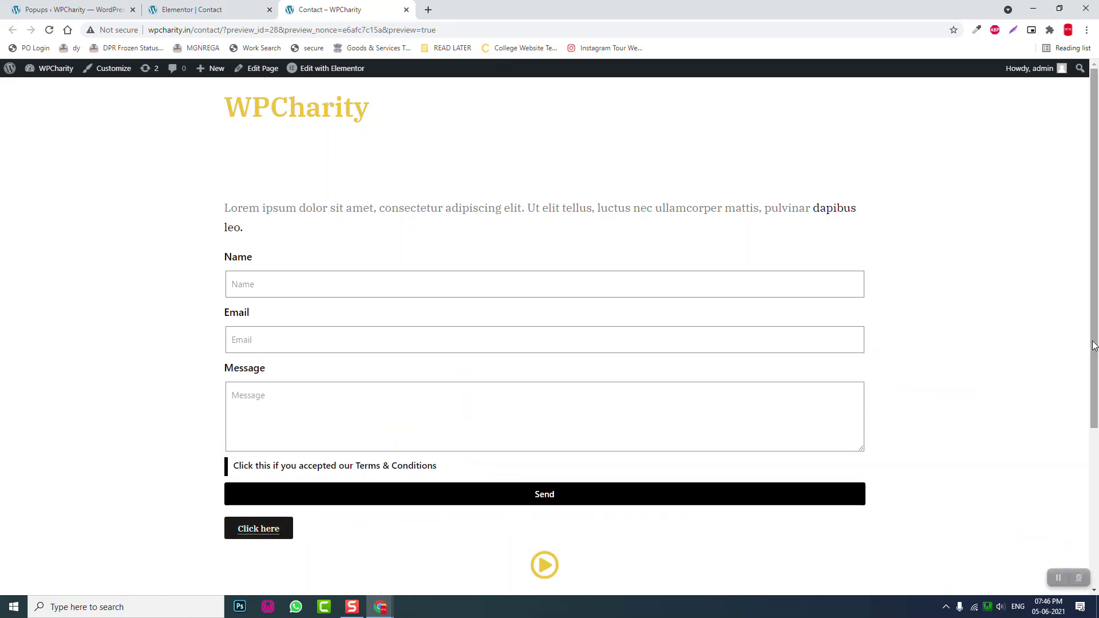